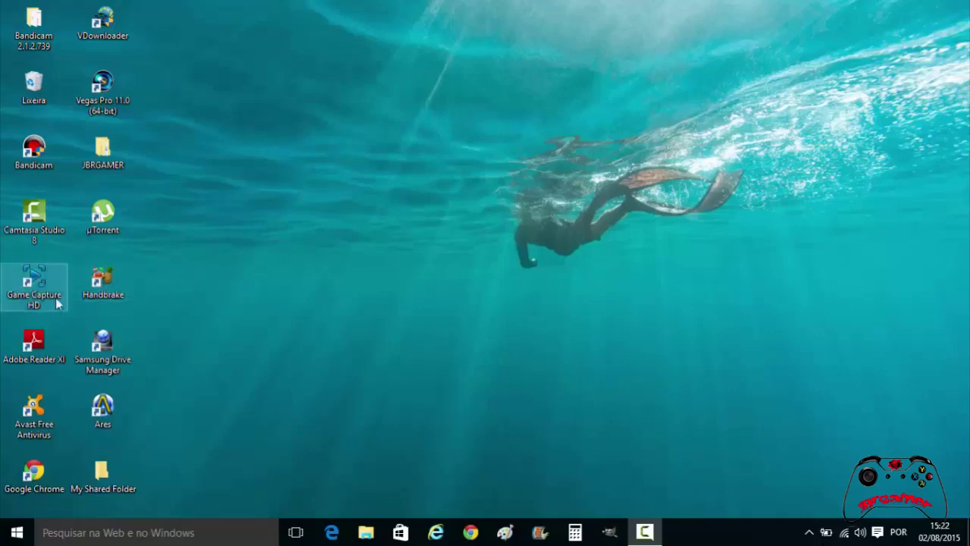
pyautogui.doubleClick(33, 282)
pyautogui.click(378, 354)
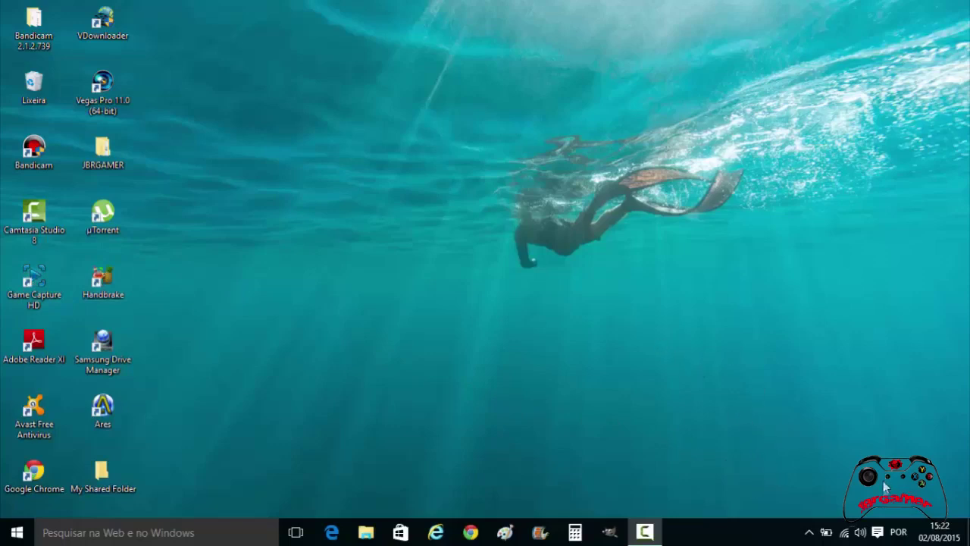
# Switch Wi-Fi off and back on from the Action Center
pyautogui.click(877, 532)
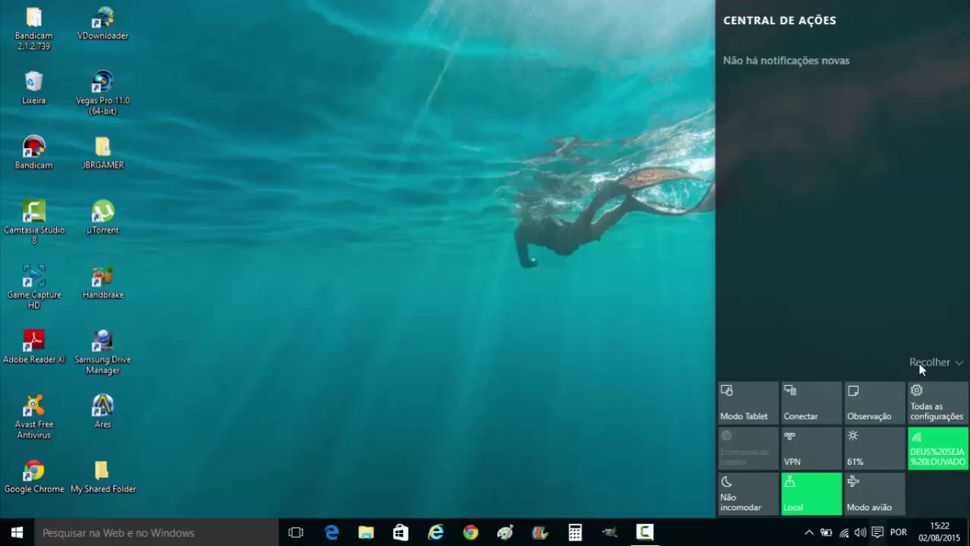
pyautogui.click(924, 459)
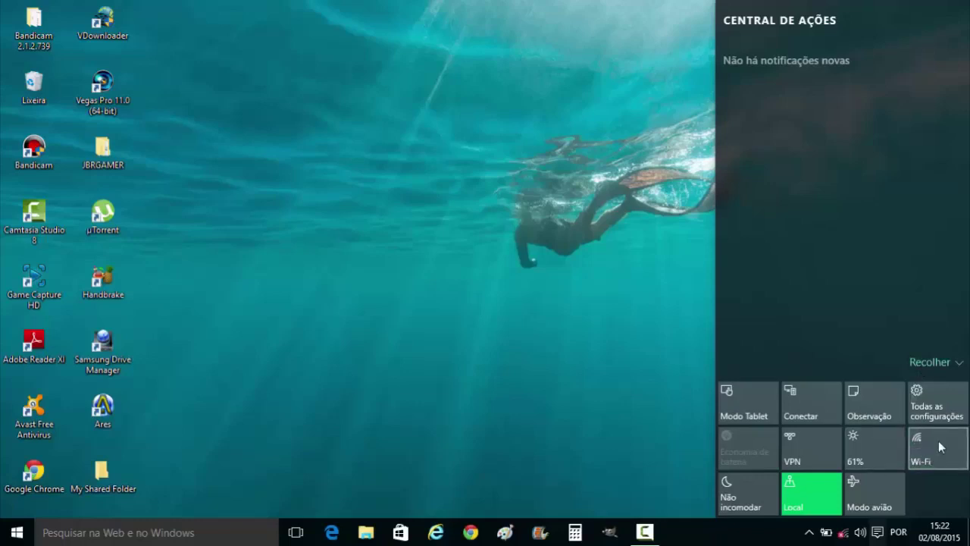
pyautogui.click(939, 447)
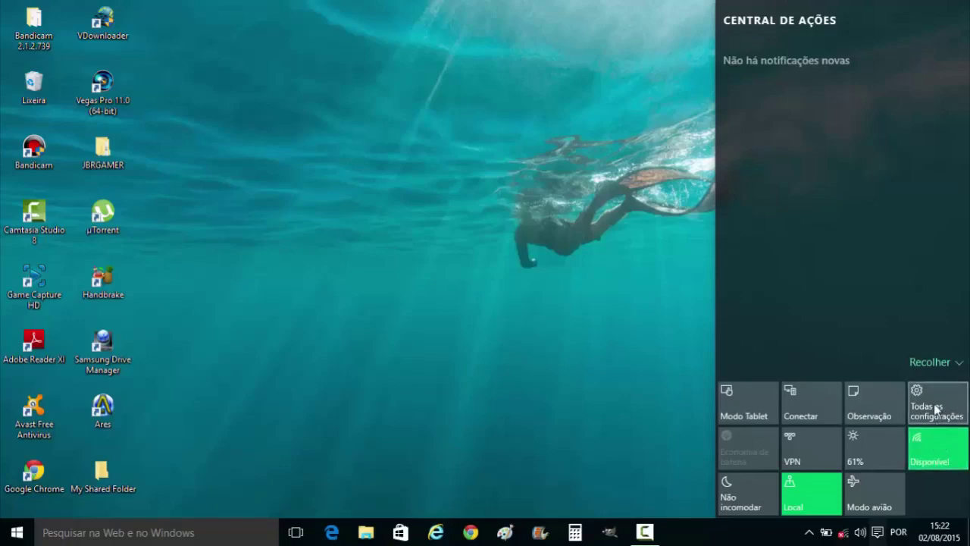
# Open all settings and examine the computer's specifications on the System About (Sobre) page, then return to the settings overview
pyautogui.click(937, 410)
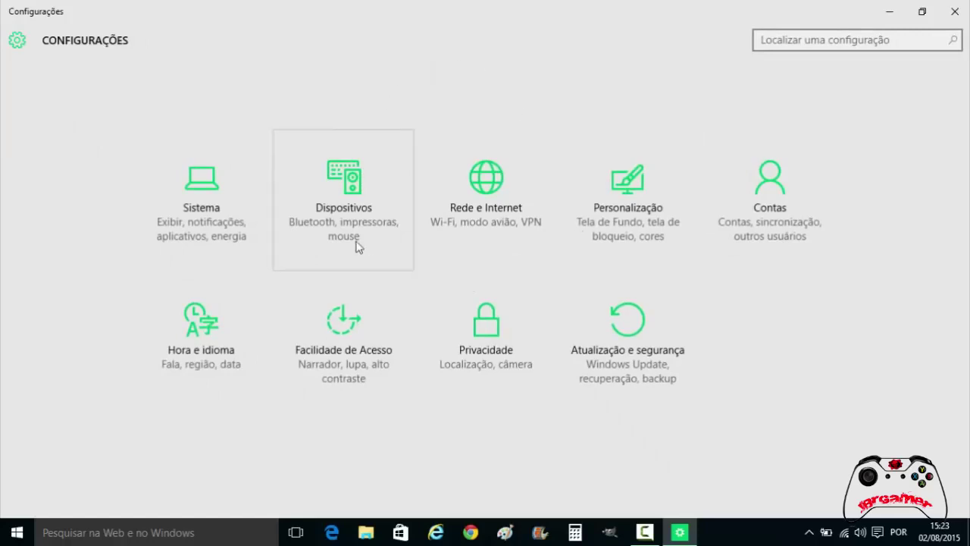
pyautogui.click(225, 241)
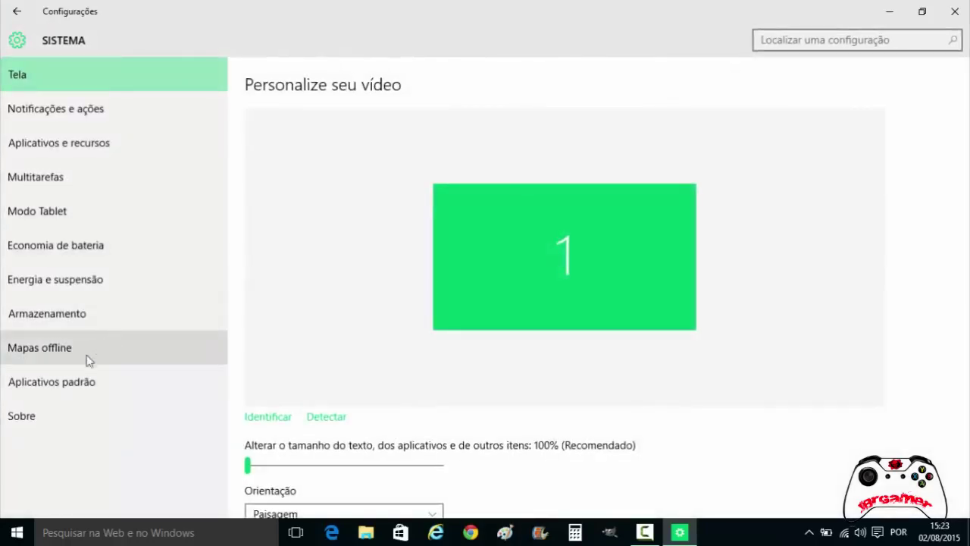
pyautogui.click(49, 416)
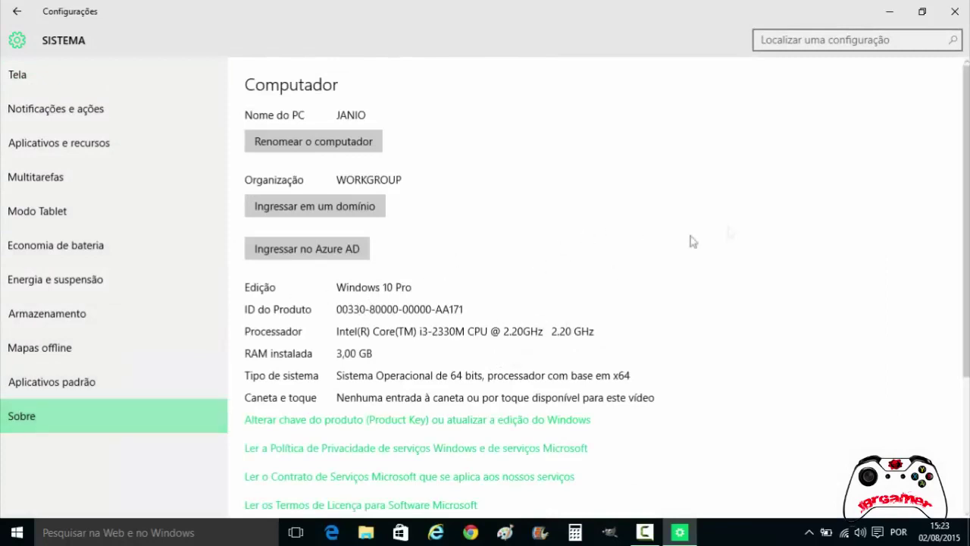
pyautogui.scroll(-2, 962, 151)
pyautogui.scroll(2, 959, 228)
pyautogui.click(125, 387)
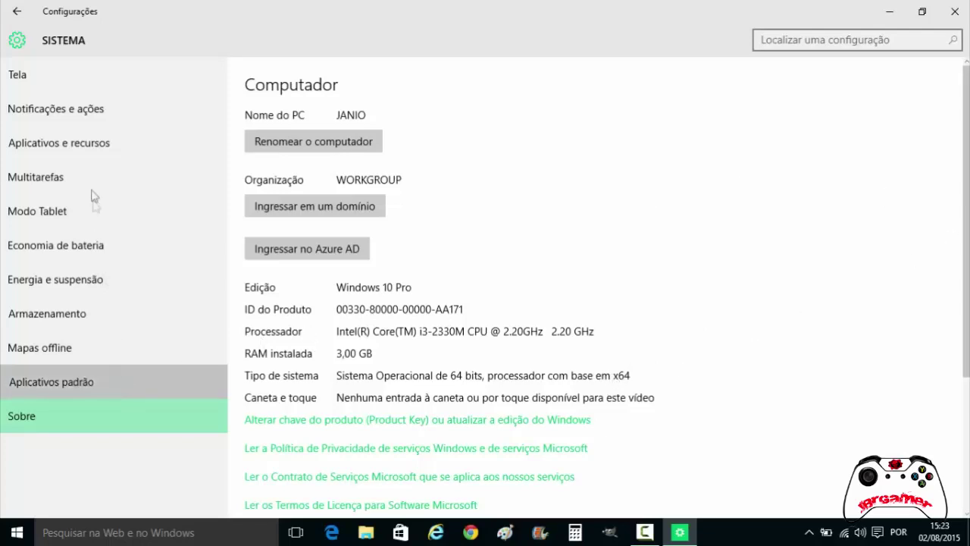
pyautogui.click(17, 12)
# Review the connected devices (Dispositivos conectados) in the device settings and return to the settings overview
pyautogui.click(312, 217)
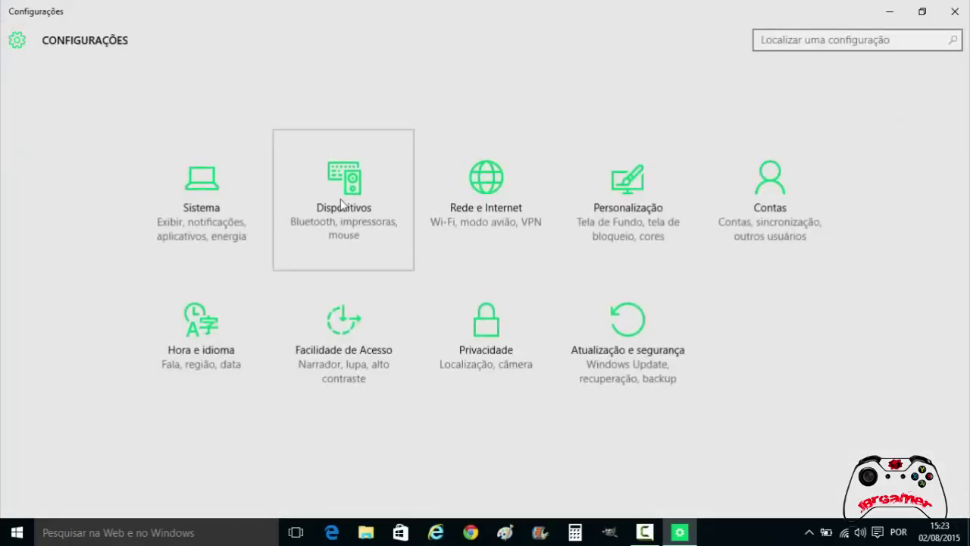
pyautogui.click(102, 112)
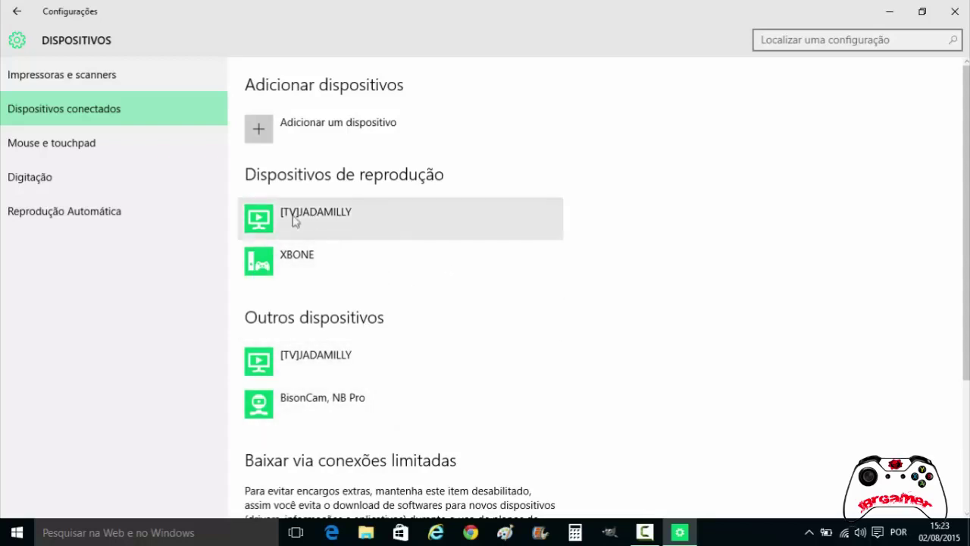
pyautogui.click(15, 18)
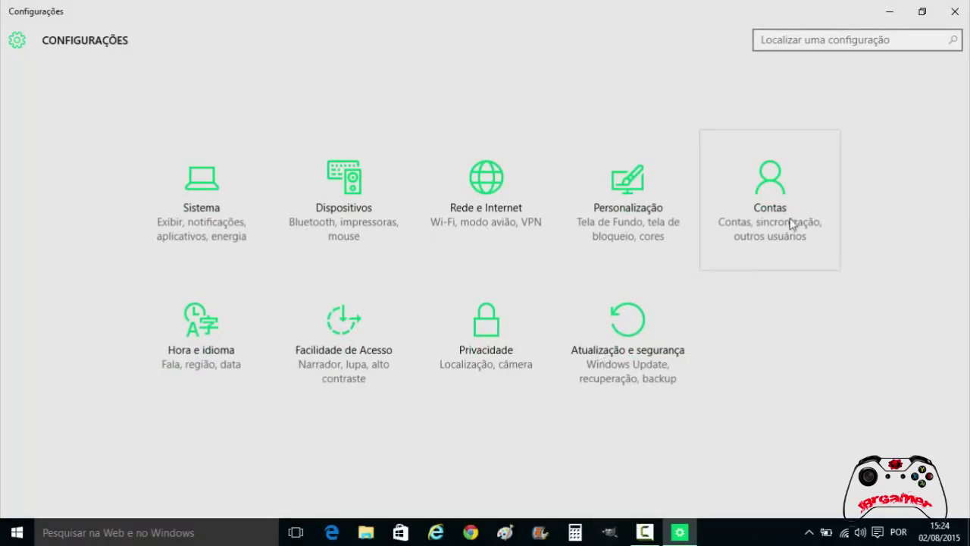
# Keep the desktop background type as Imagem and choose the blue Windows logo picture in the personalization settings
pyautogui.click(672, 220)
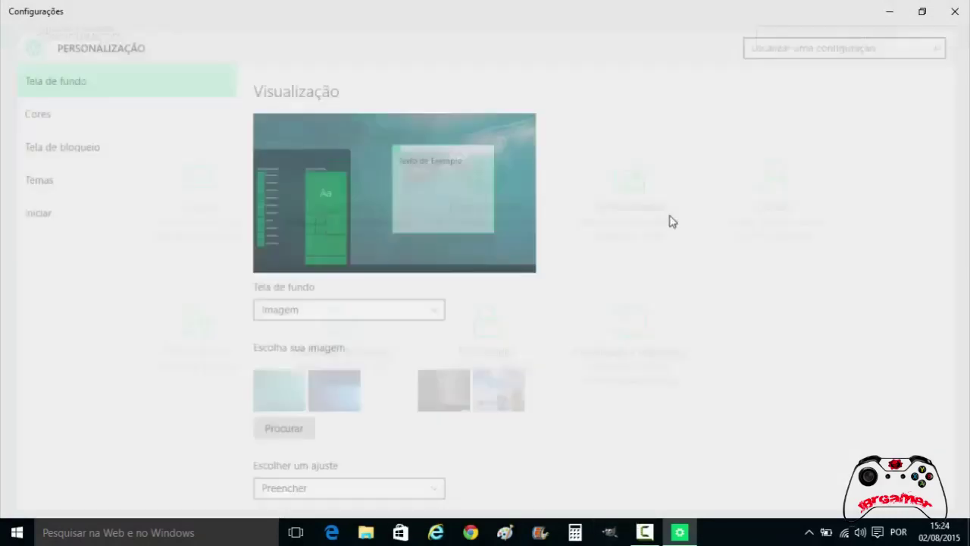
pyautogui.click(421, 310)
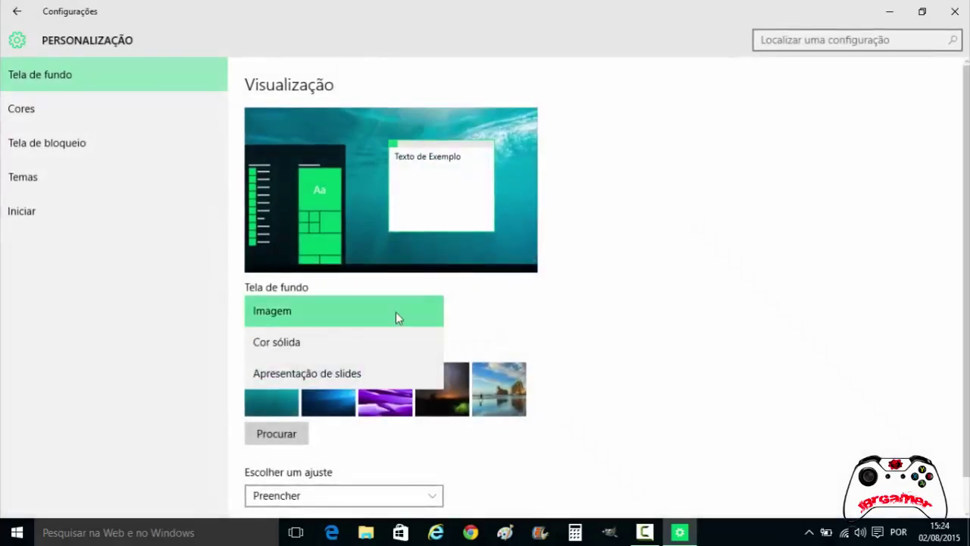
pyautogui.click(396, 313)
pyautogui.click(317, 402)
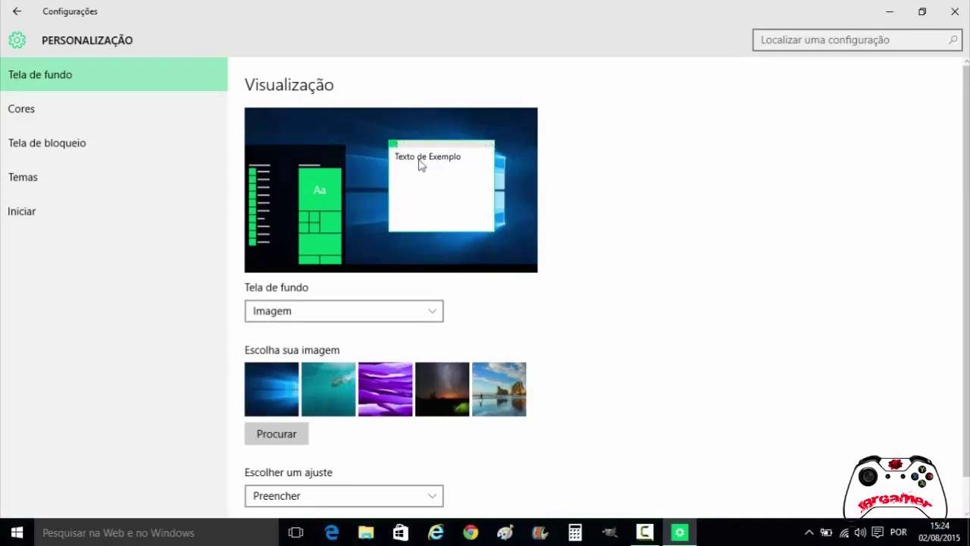
# Choose the bright blue in the first row as the accent colour, then close Settings
pyautogui.click(36, 107)
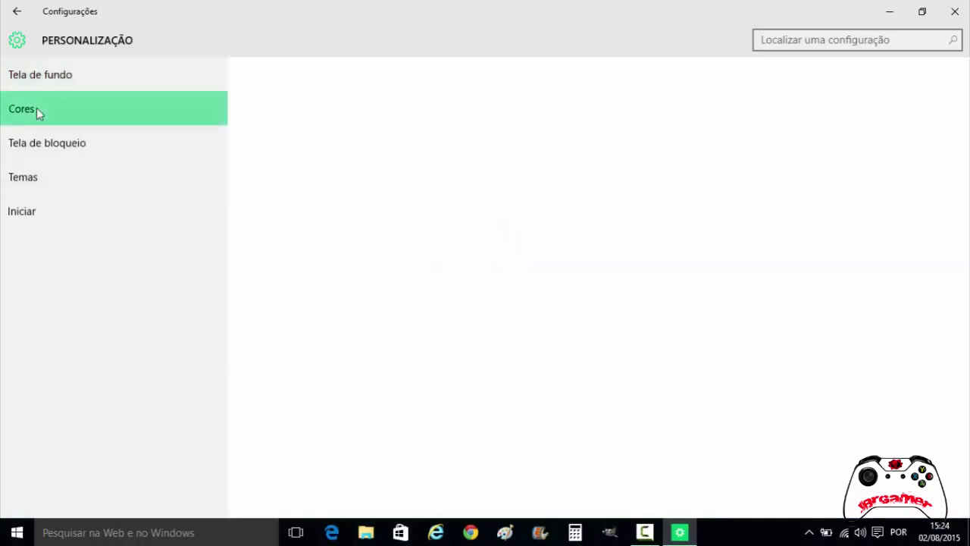
pyautogui.click(350, 436)
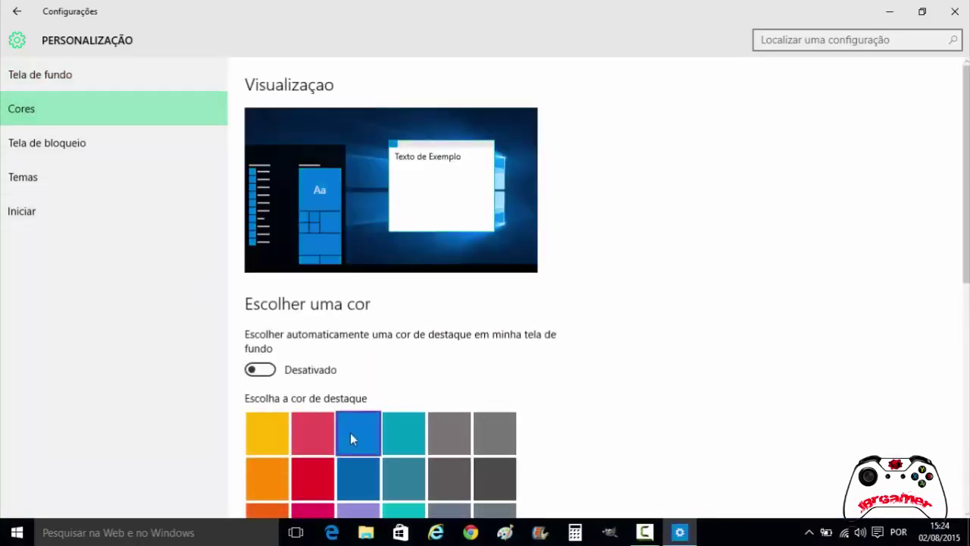
pyautogui.scroll(-3, 948, 220)
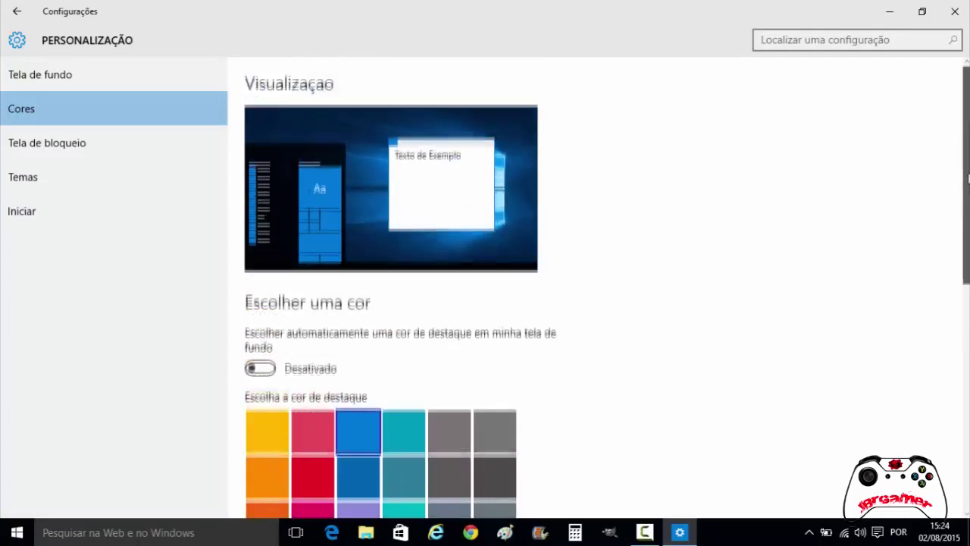
pyautogui.scroll(3, 656, 142)
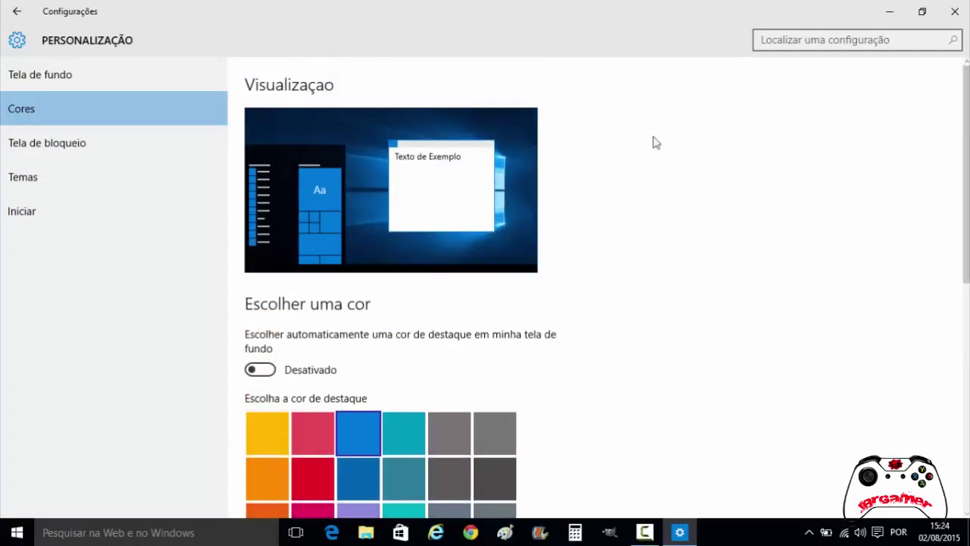
pyautogui.click(15, 11)
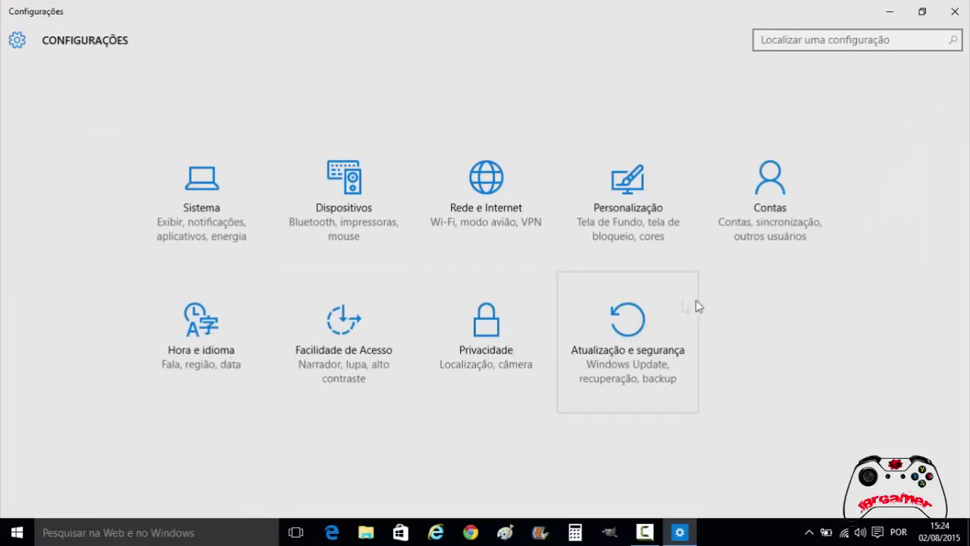
pyautogui.click(948, 12)
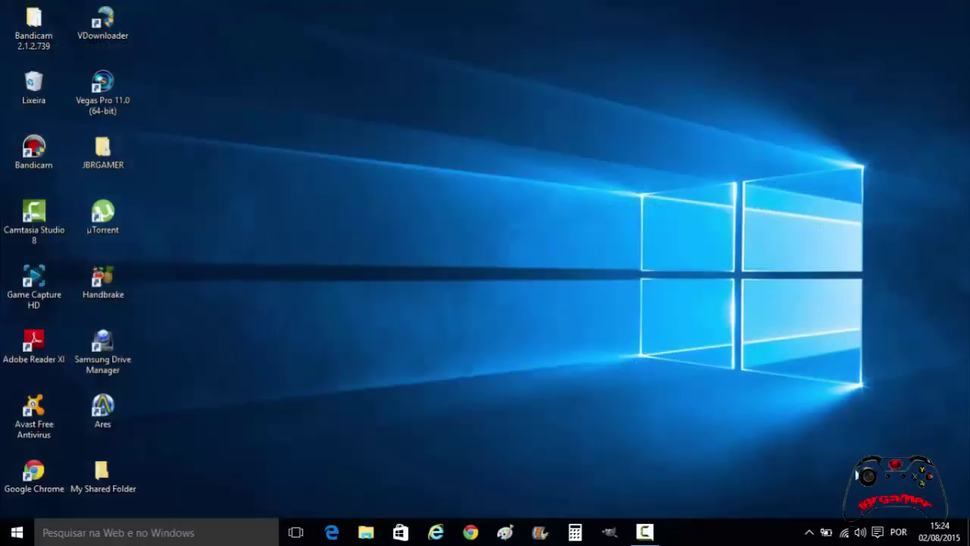
# Toggle the Não incomodar (do not disturb) mode on and off in the Action Center, ending with it off
pyautogui.click(878, 533)
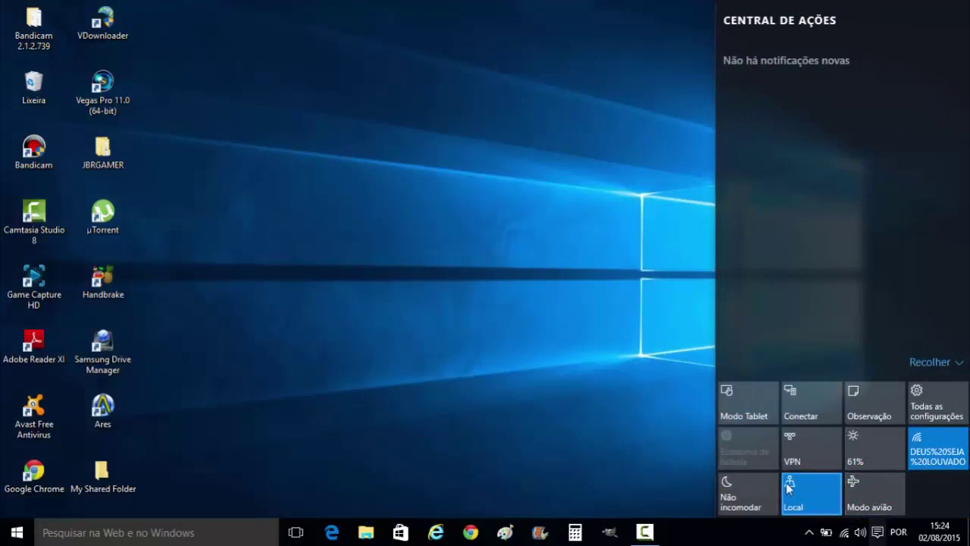
pyautogui.click(740, 490)
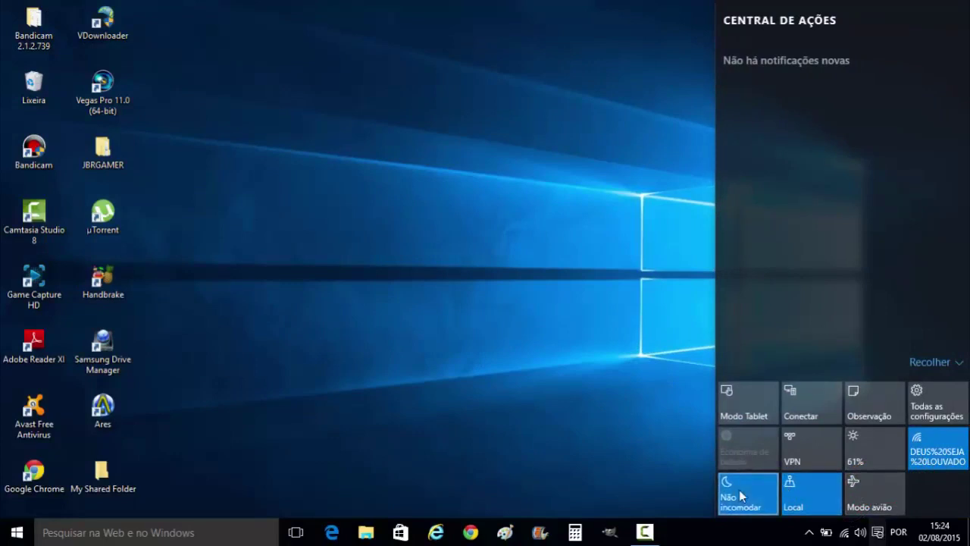
pyautogui.click(747, 494)
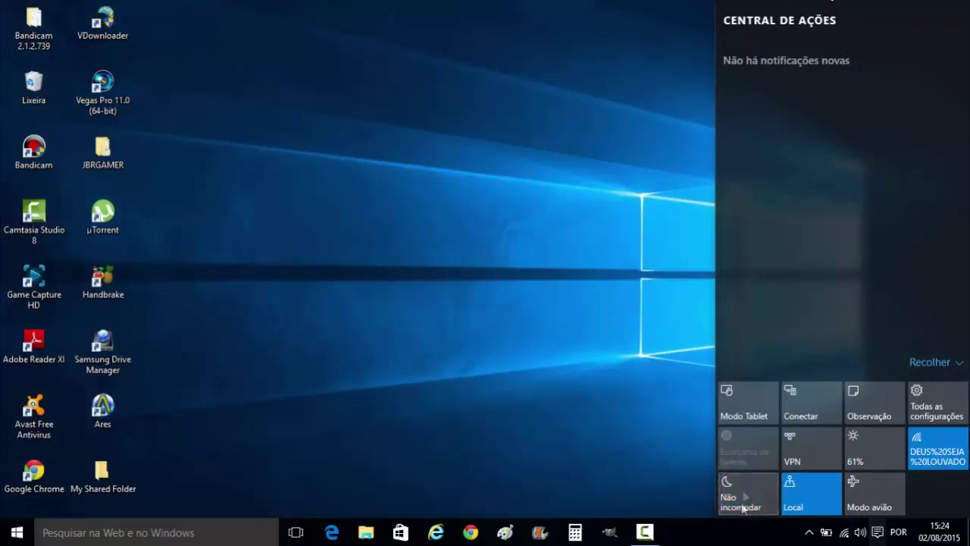
pyautogui.click(744, 479)
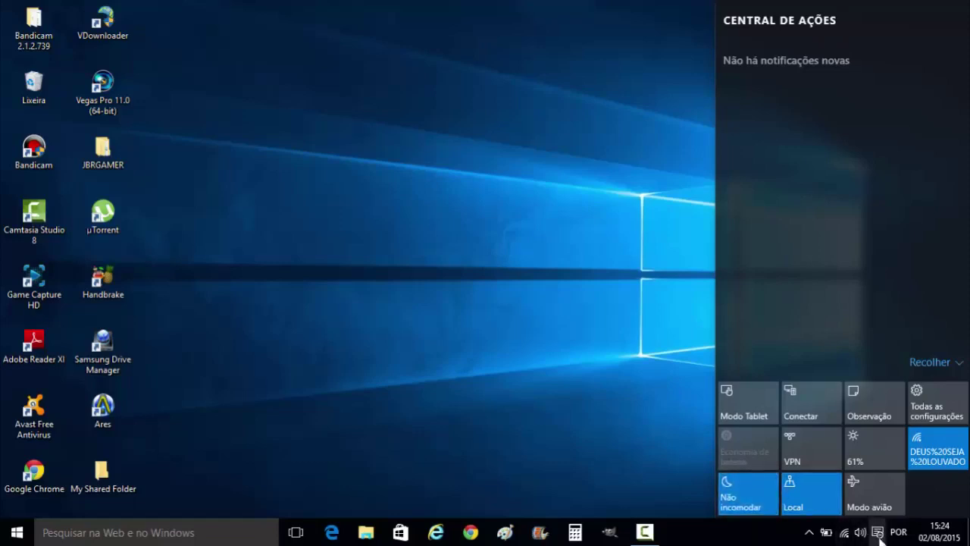
pyautogui.click(746, 491)
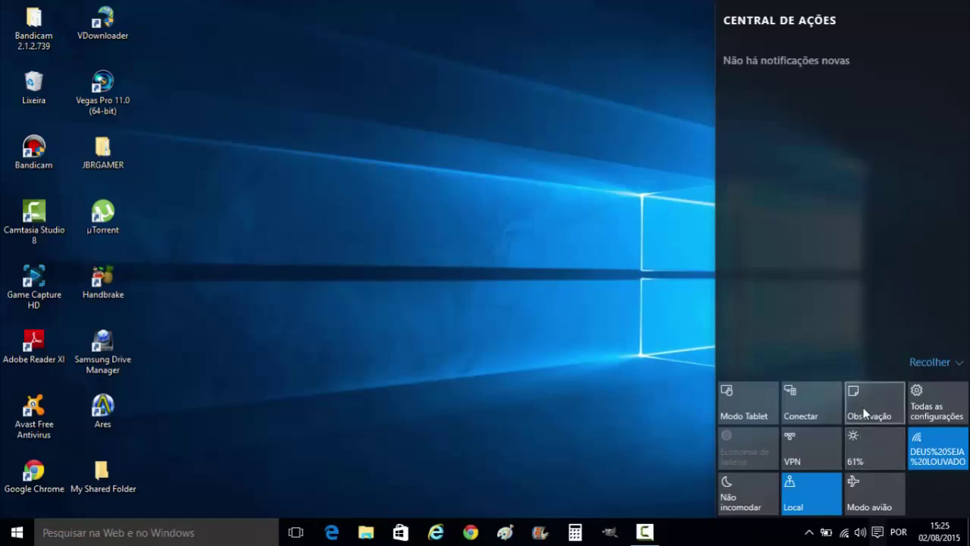
# Turn on tablet mode (Modo Tablet) and expand the side menu of the full-screen Start
pyautogui.click(751, 410)
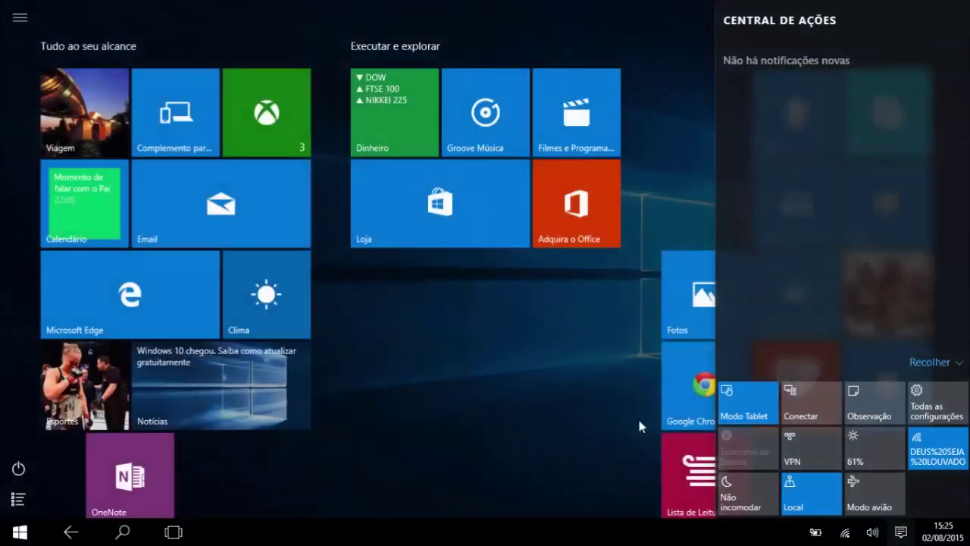
pyautogui.click(632, 416)
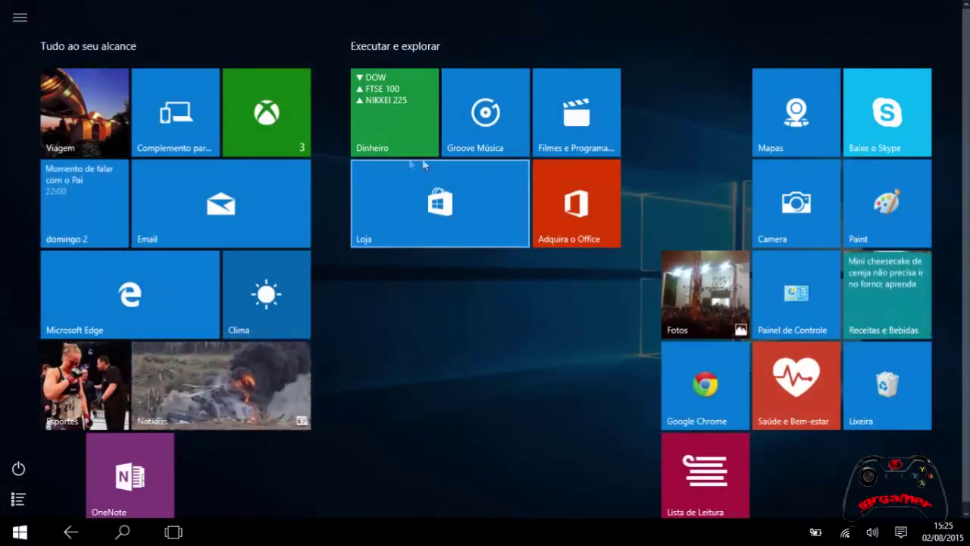
pyautogui.click(409, 199)
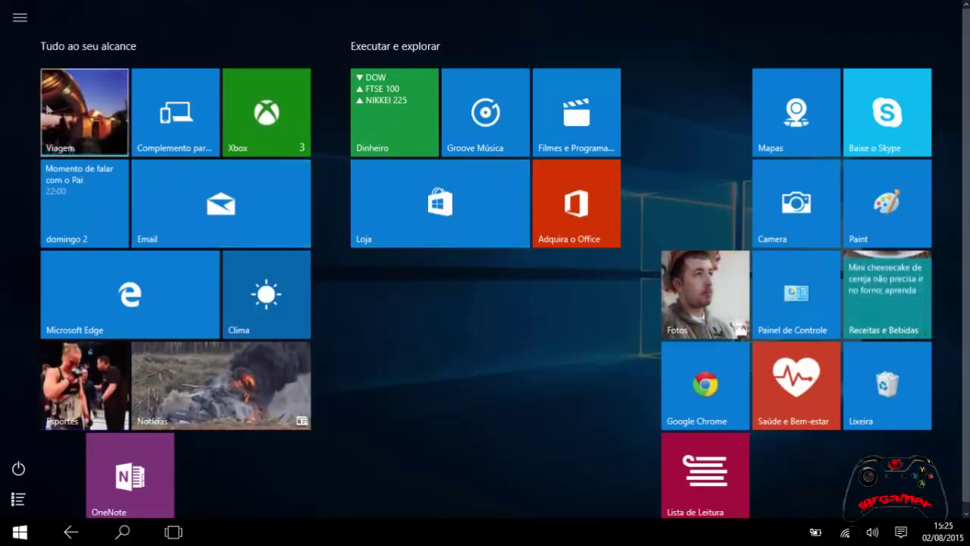
pyautogui.click(19, 19)
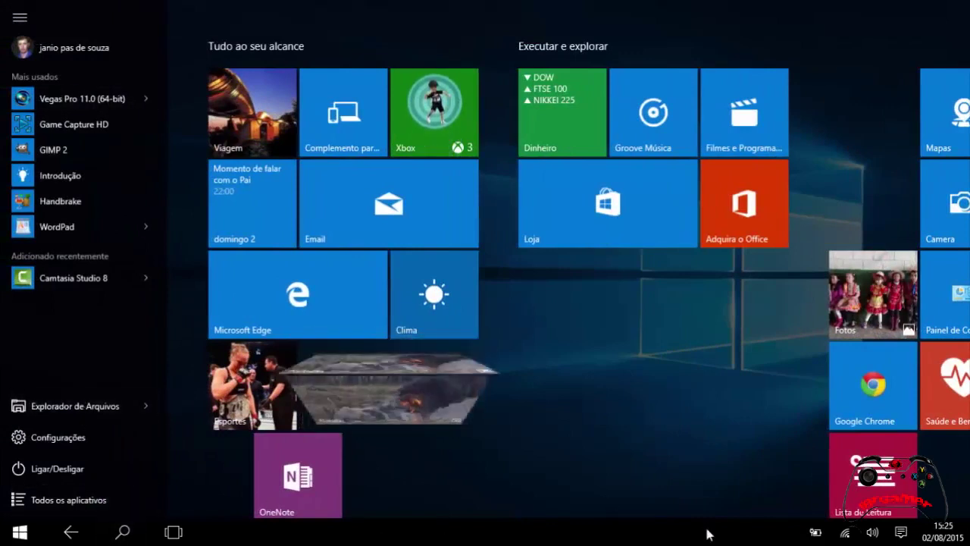
# Turn off tablet mode from the Action Center and return to the desktop
pyautogui.click(901, 533)
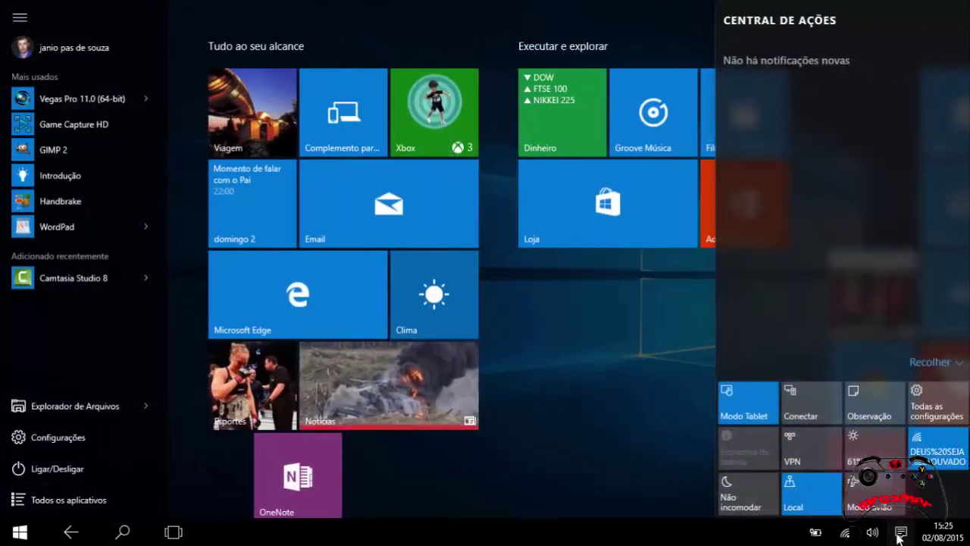
pyautogui.click(745, 410)
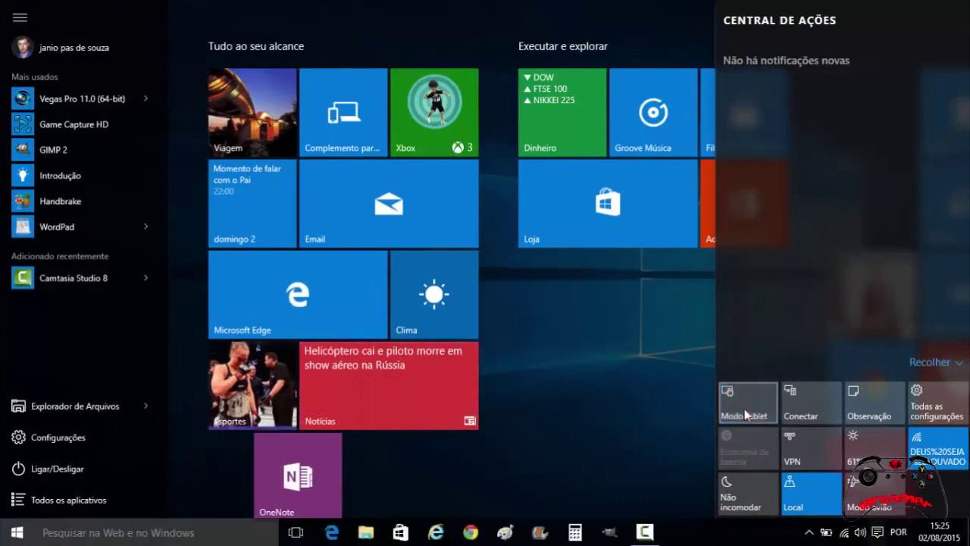
pyautogui.click(564, 394)
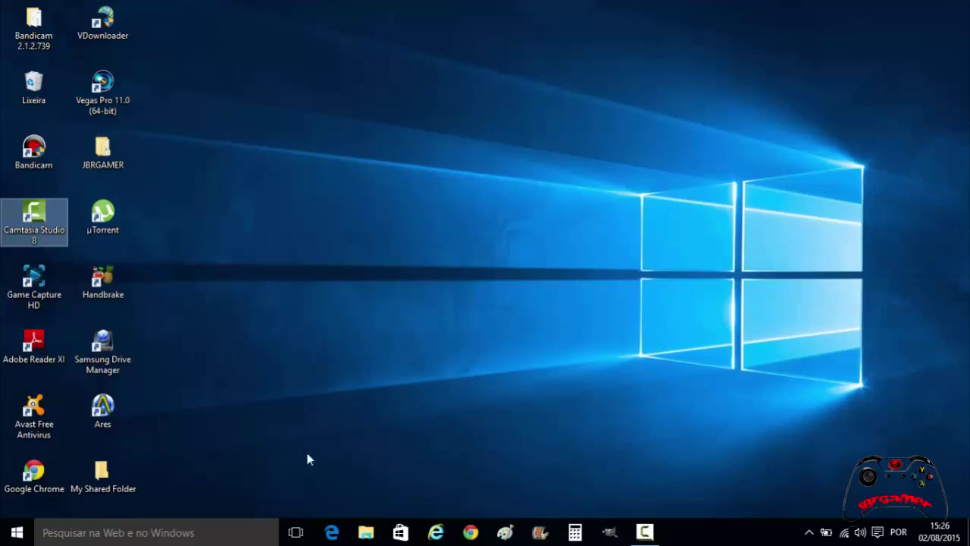
# Open File Explorer, maximize it to view the Acesso rápido page, then minimize it
pyautogui.click(364, 533)
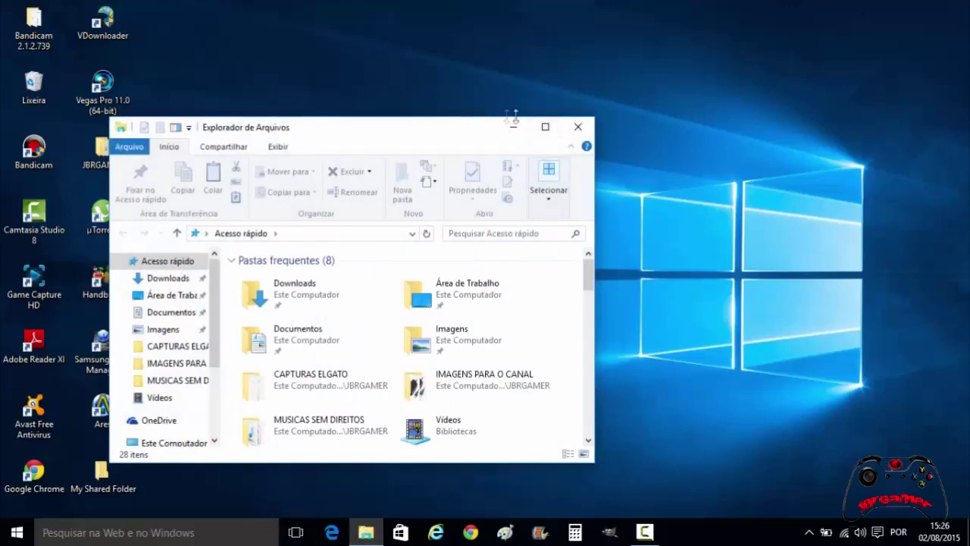
pyautogui.click(542, 127)
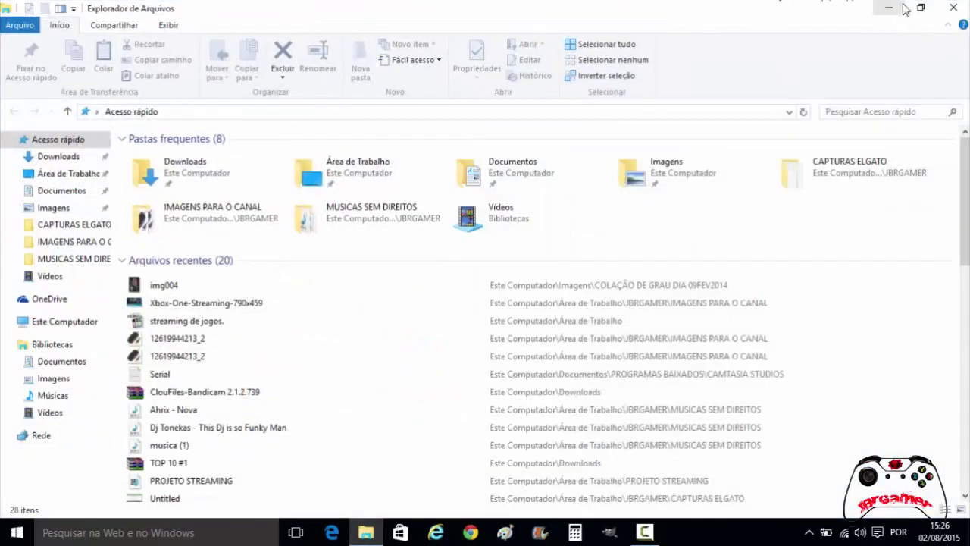
pyautogui.click(888, 8)
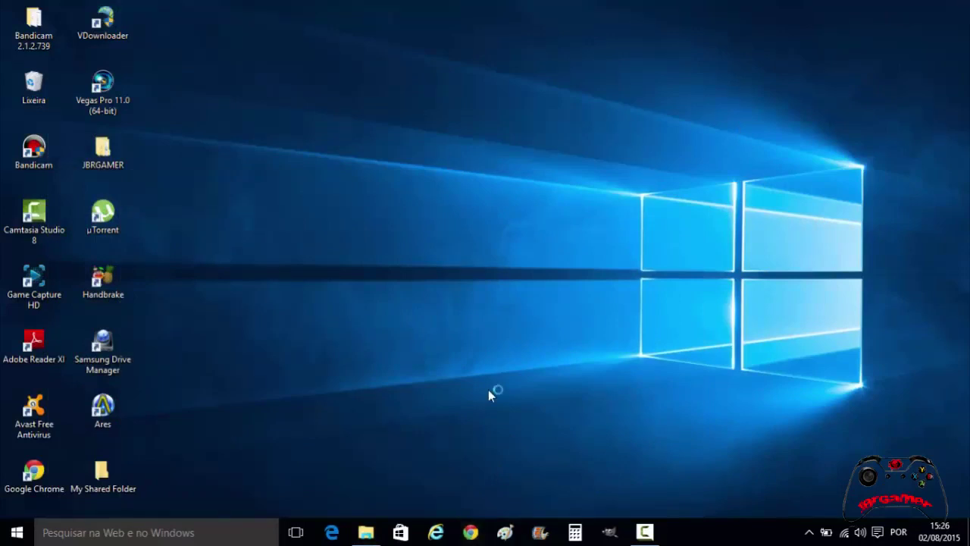
# Open Calculadora and minimize it, and start Google Chrome in the background
pyautogui.click(574, 533)
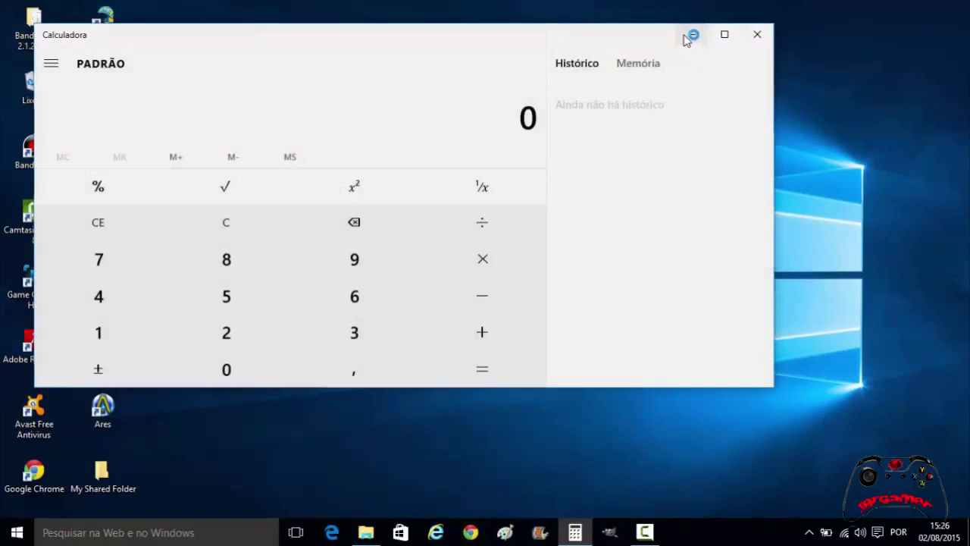
pyautogui.click(688, 37)
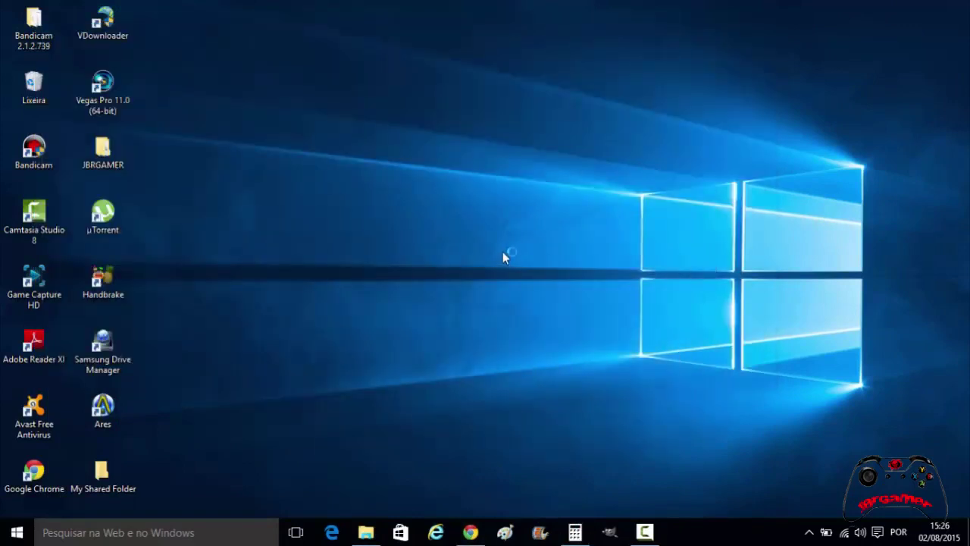
pyautogui.click(402, 266)
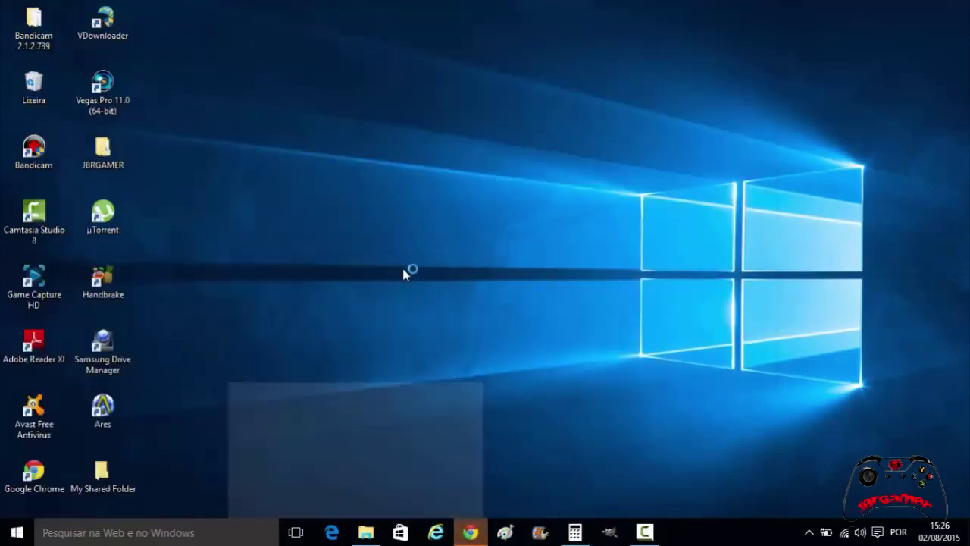
# Open the Lixeira (Recycle Bin), maximize it, and snap its window into the upper-left quarter of the screen
pyautogui.doubleClick(27, 88)
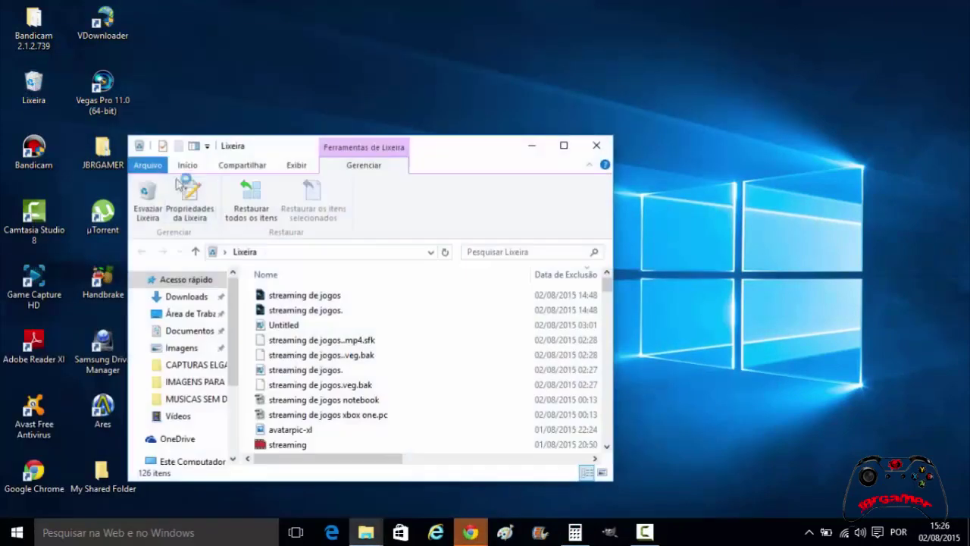
pyautogui.click(564, 146)
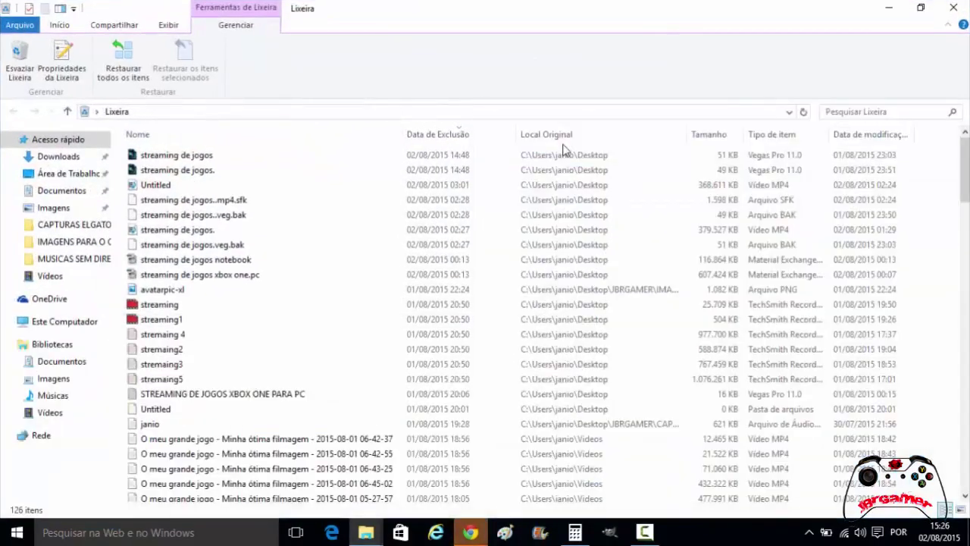
pyautogui.moveTo(674, 13); pyautogui.dragTo(3, 2)
# Bring back the minimized Explorador de Arquivos window and snap it into the upper-right quarter of the screen
pyautogui.click(366, 533)
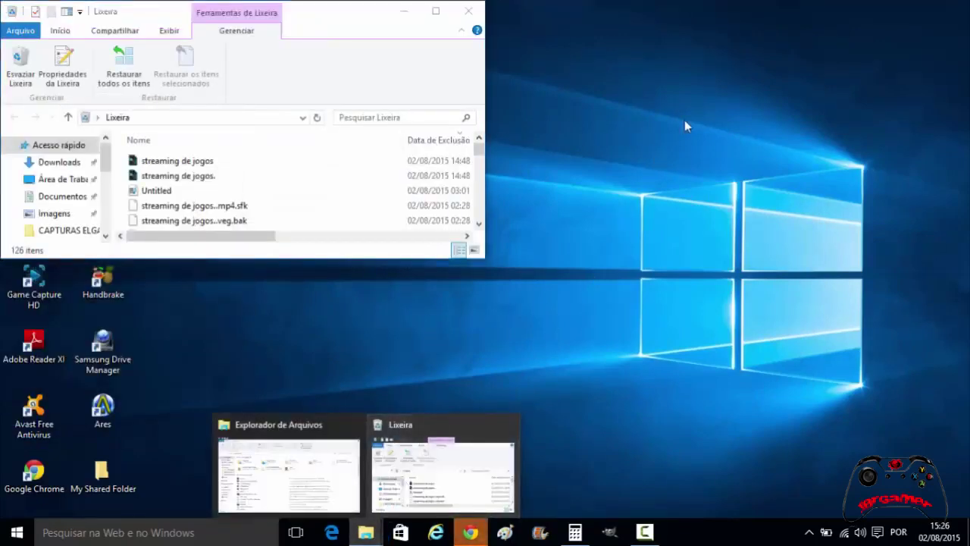
pyautogui.click(449, 423)
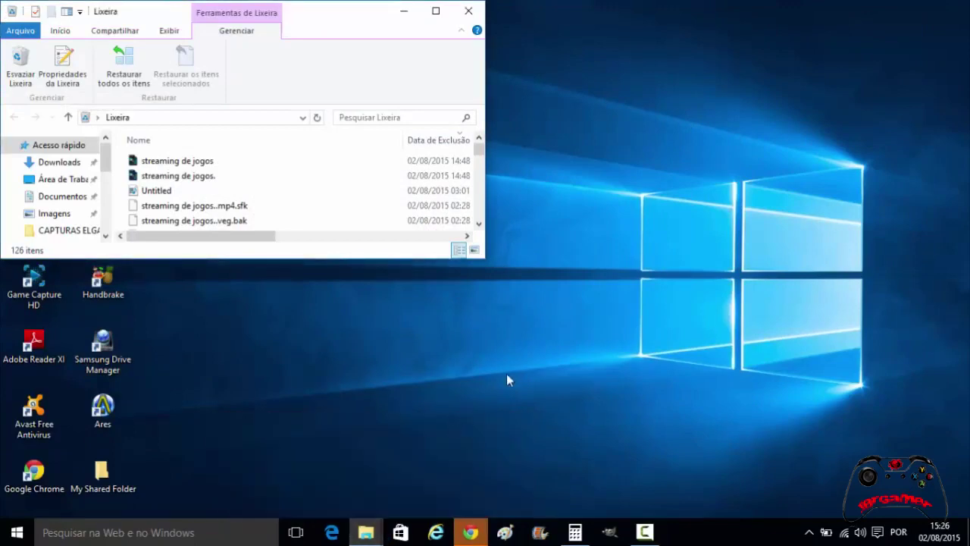
pyautogui.click(378, 526)
pyautogui.click(410, 473)
pyautogui.click(366, 532)
pyautogui.click(325, 470)
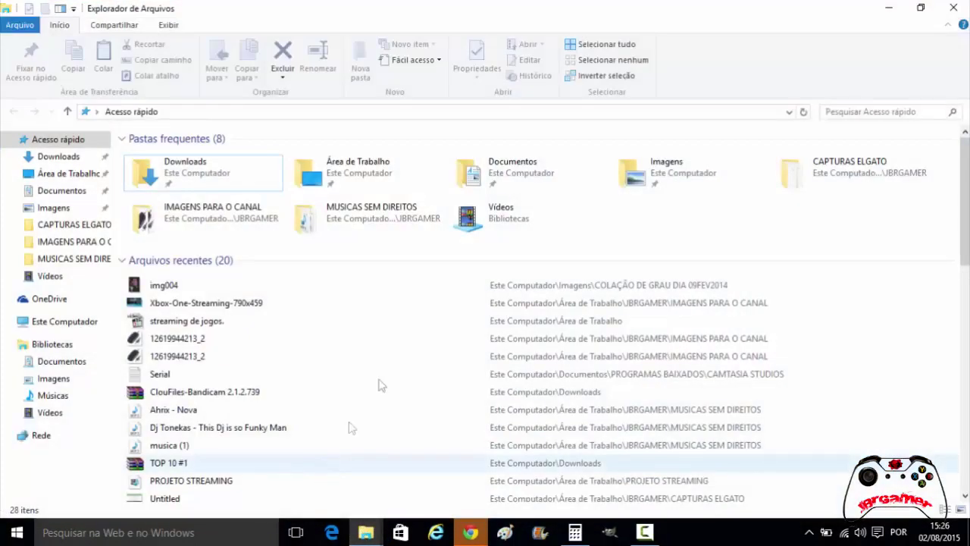
pyautogui.moveTo(754, 7)
pyautogui.mouseDown()
pyautogui.moveTo(685, 137)
pyautogui.moveTo(758, 3)
pyautogui.mouseUp()
pyautogui.moveTo(921, 2); pyautogui.dragTo(965, 4)
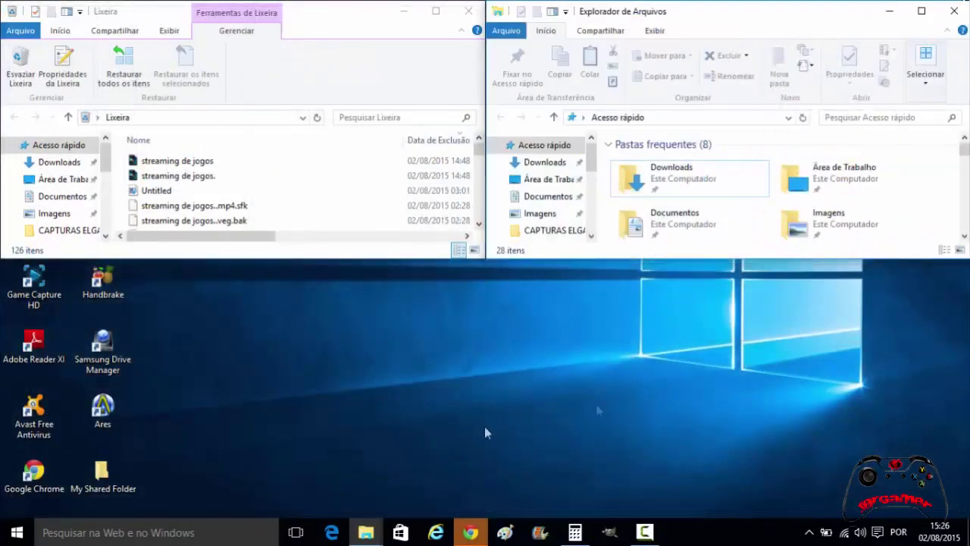
# Snap Calculadora into the lower-left quarter of the screen and the Chrome window into the lower-right quarter
pyautogui.click(575, 532)
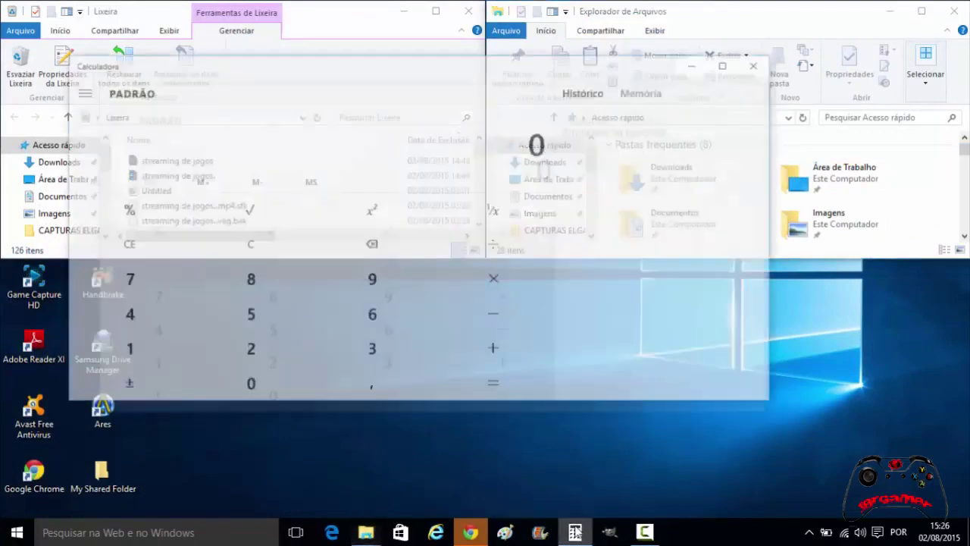
pyautogui.moveTo(414, 36); pyautogui.dragTo(2, 543)
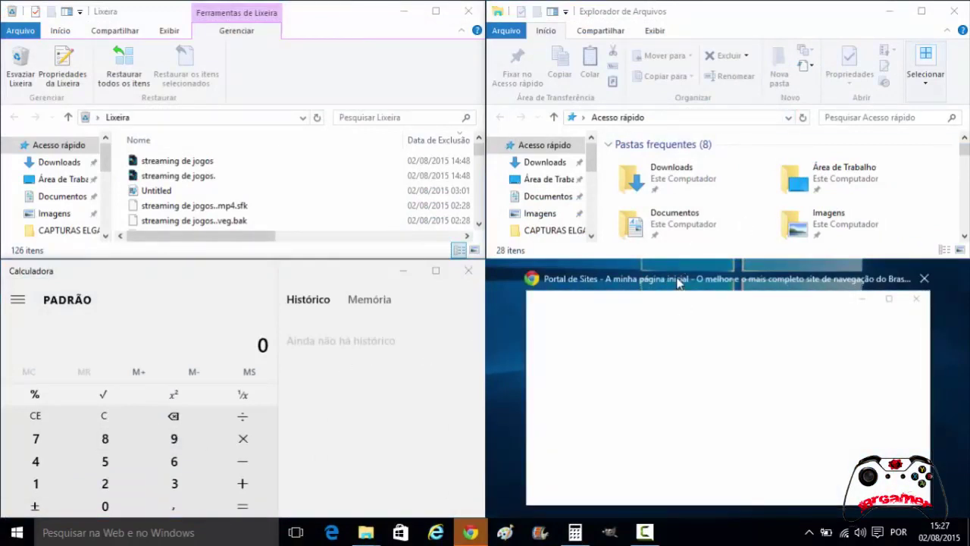
pyautogui.click(470, 532)
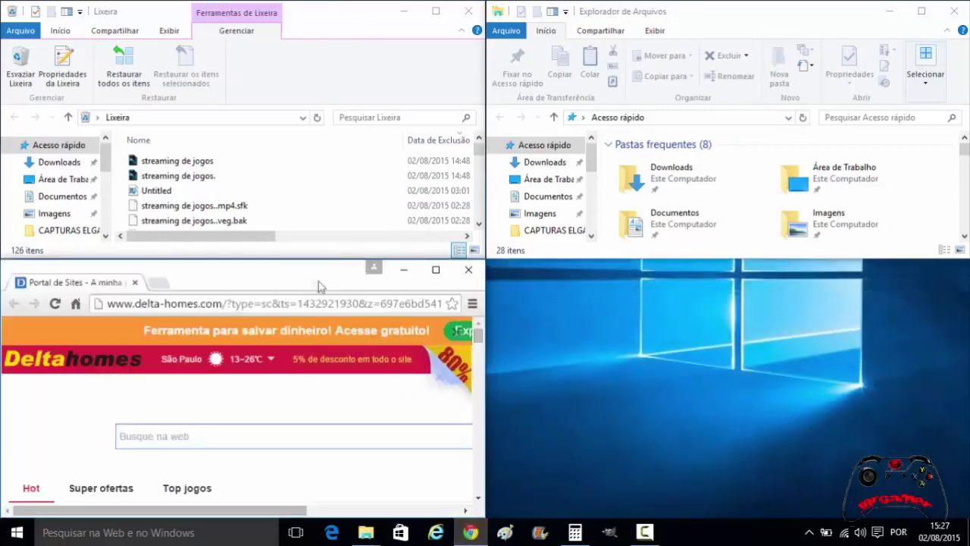
pyautogui.moveTo(318, 287); pyautogui.dragTo(966, 543)
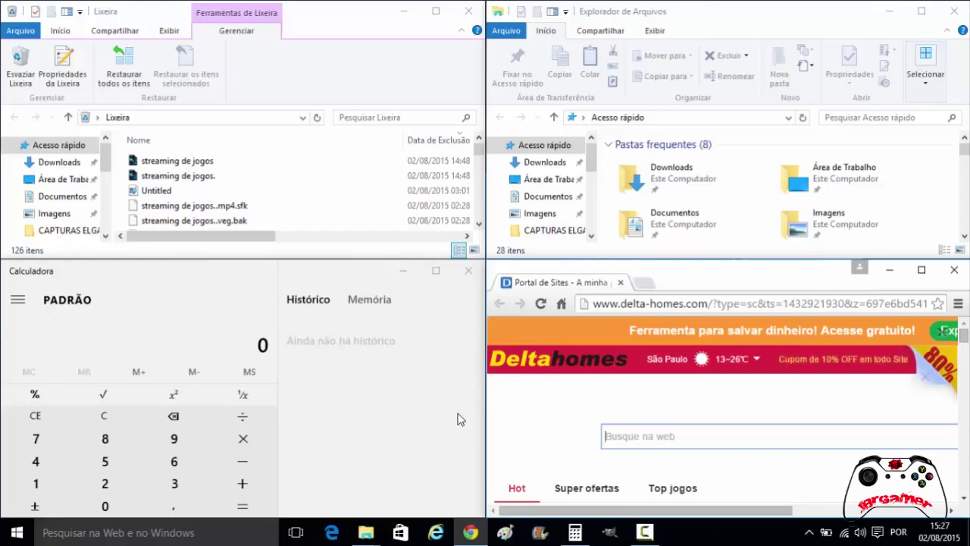
# Create a second virtual desktop in Task View, preview the windows of Área de trabalho 1, and switch to Área de trabalho 2
pyautogui.press('super+Tab')
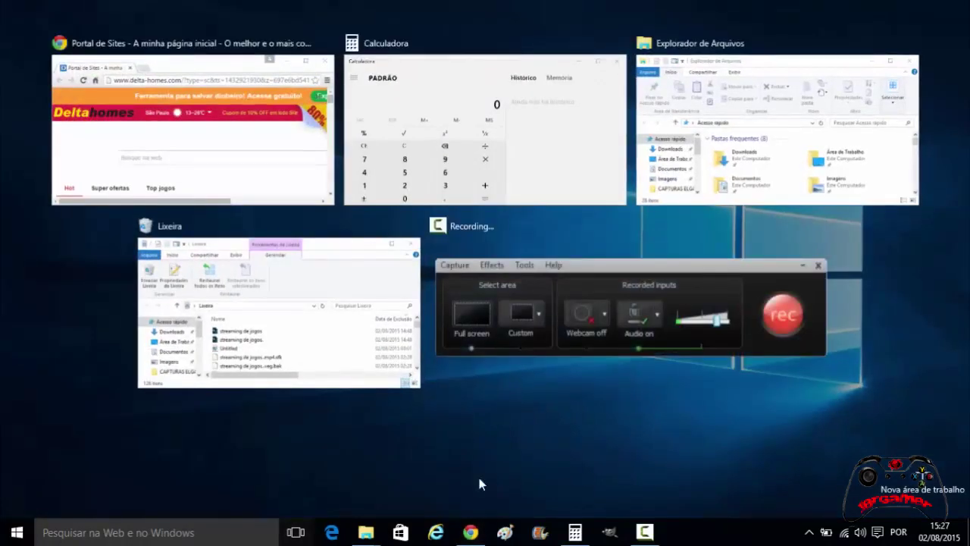
pyautogui.click(899, 476)
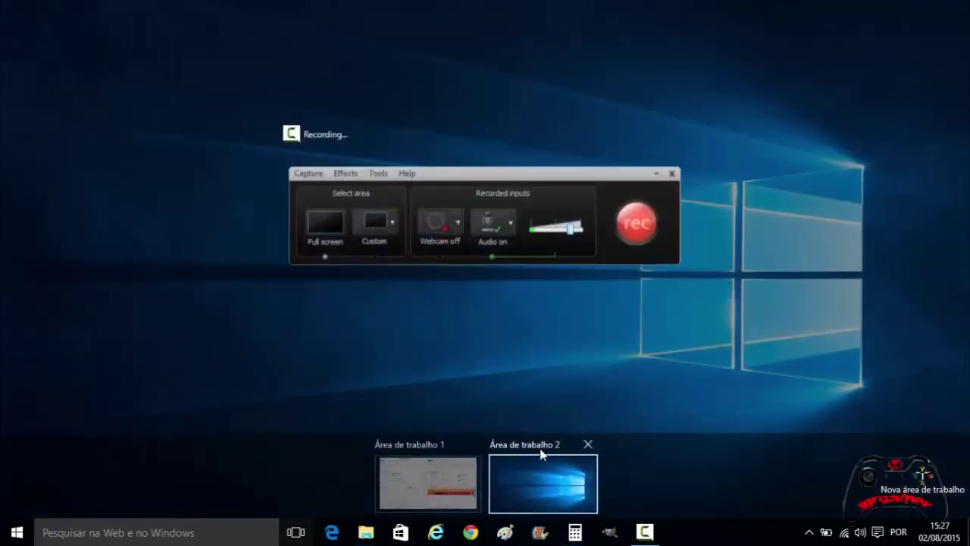
pyautogui.moveTo(451, 466)
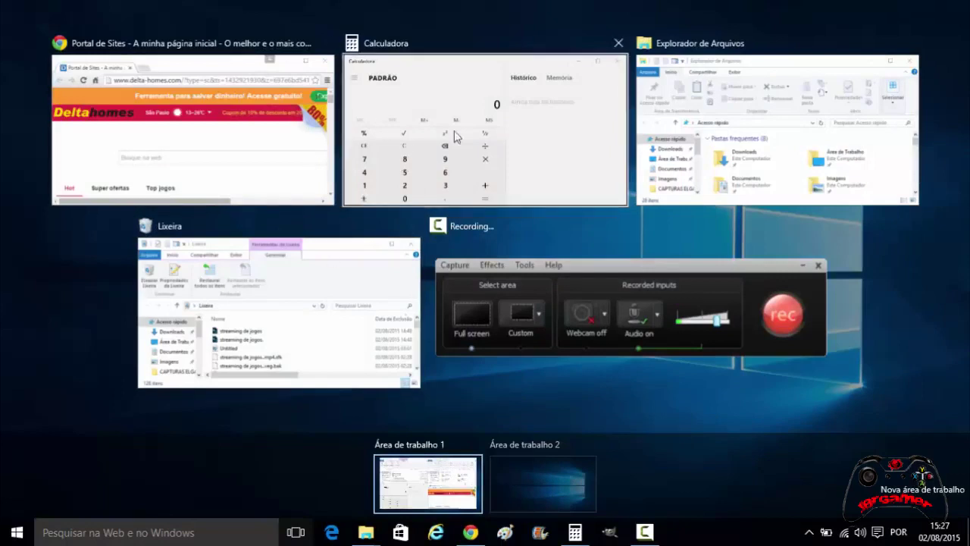
pyautogui.click(509, 468)
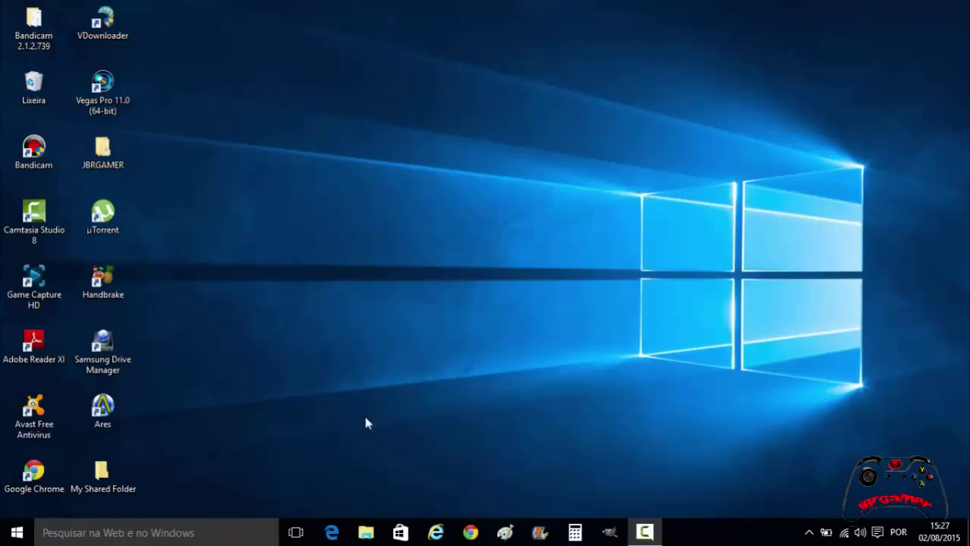
# Return to Área de trabalho 1 through Task View
pyautogui.press('super+Tab')
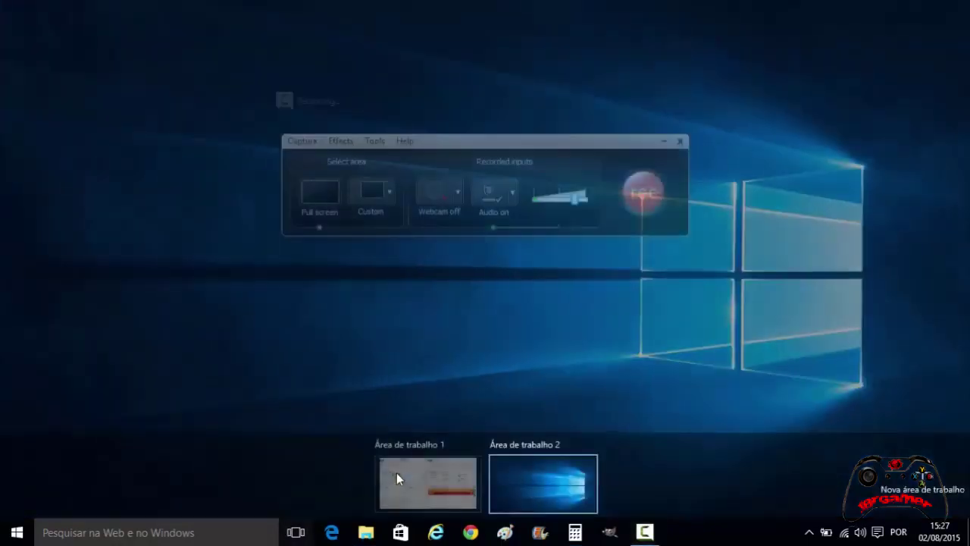
pyautogui.press('Escape')
pyautogui.press('super+Tab')
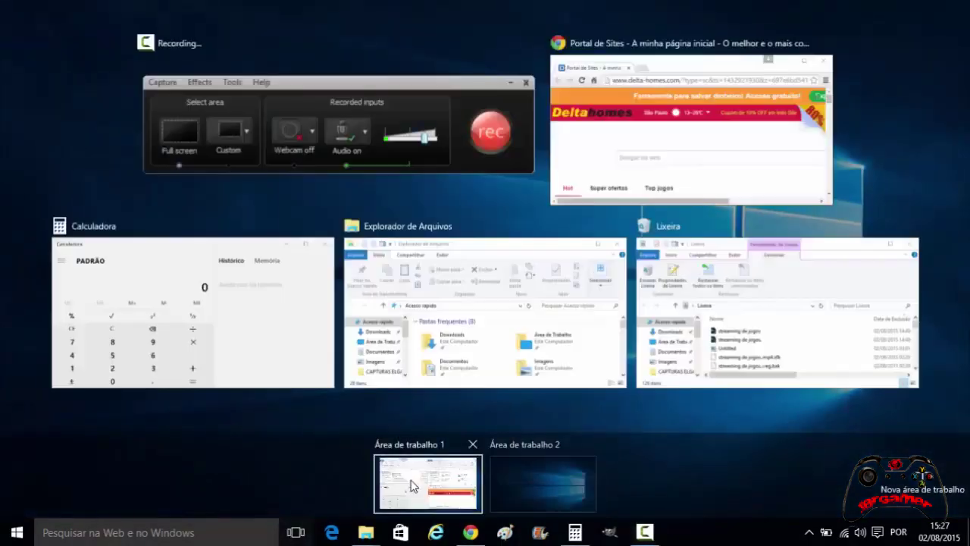
pyautogui.click(413, 485)
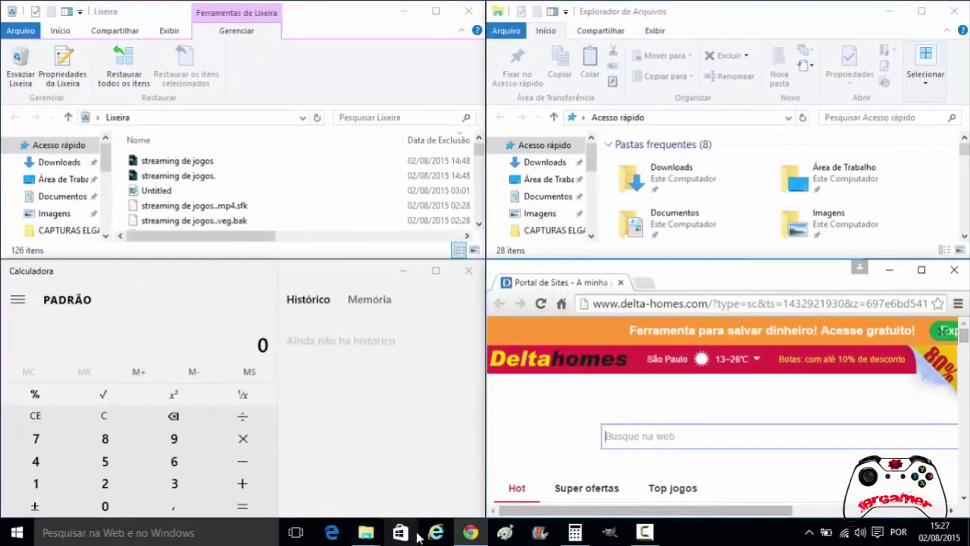
# Move the Explorador de Arquivos window to Área de trabalho 2 from Task View and switch to that desktop
pyautogui.press('super+Tab')
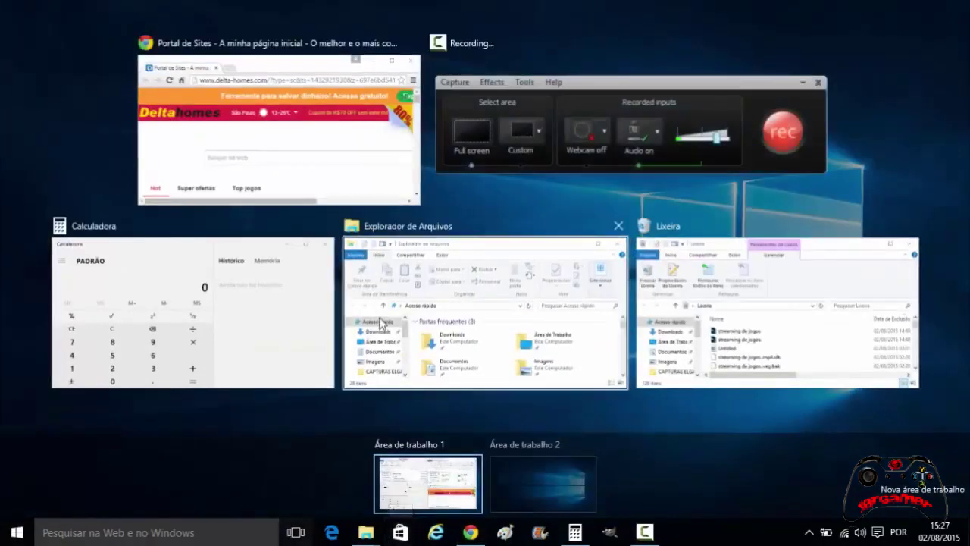
pyautogui.rightClick(380, 322)
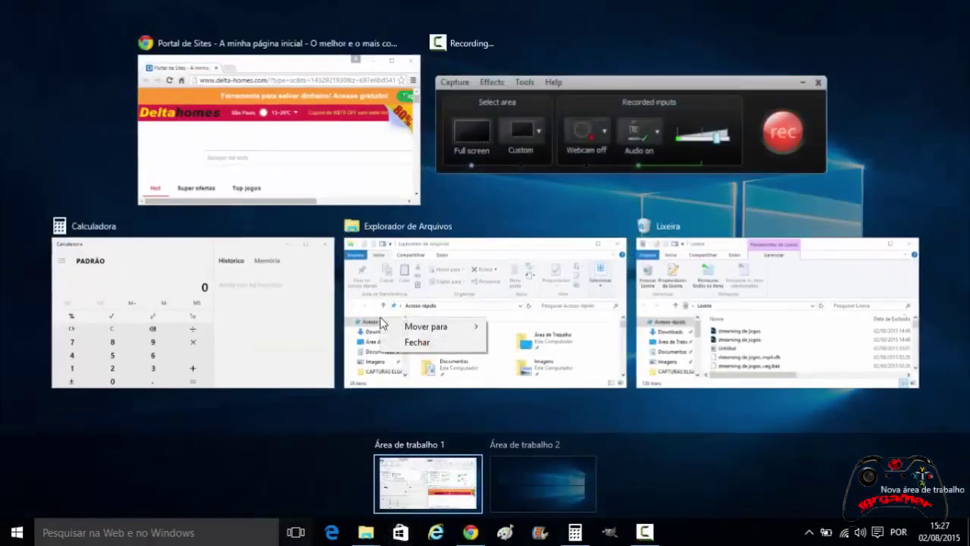
pyautogui.moveTo(413, 335)
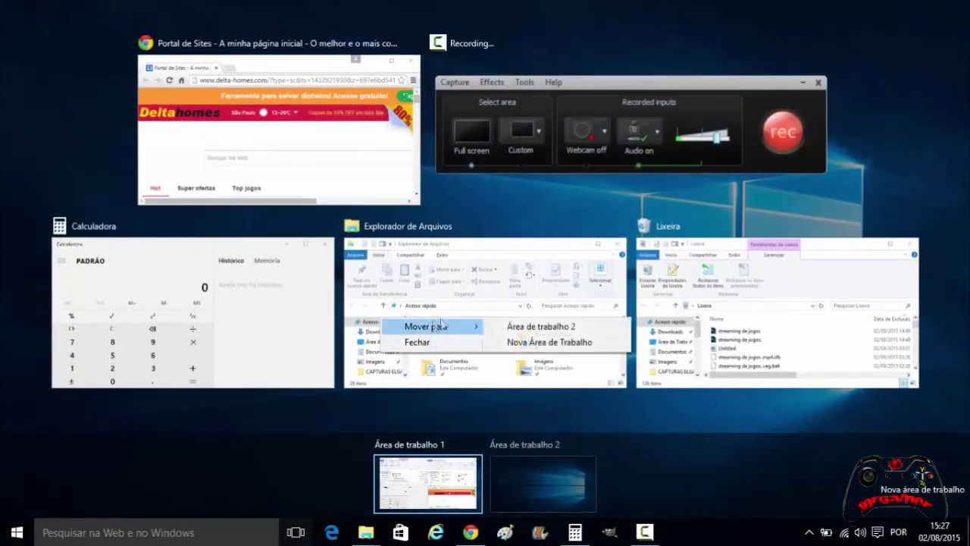
pyautogui.click(500, 328)
pyautogui.click(498, 471)
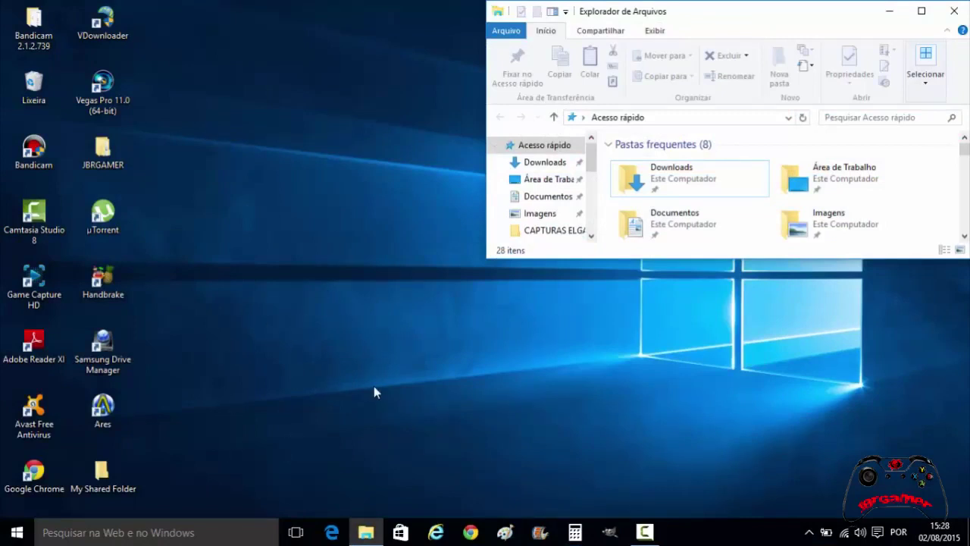
# Minimize and restore the Explorador de Arquivos window on Área de trabalho 2, ending by closing it
pyautogui.click(367, 530)
pyautogui.click(366, 530)
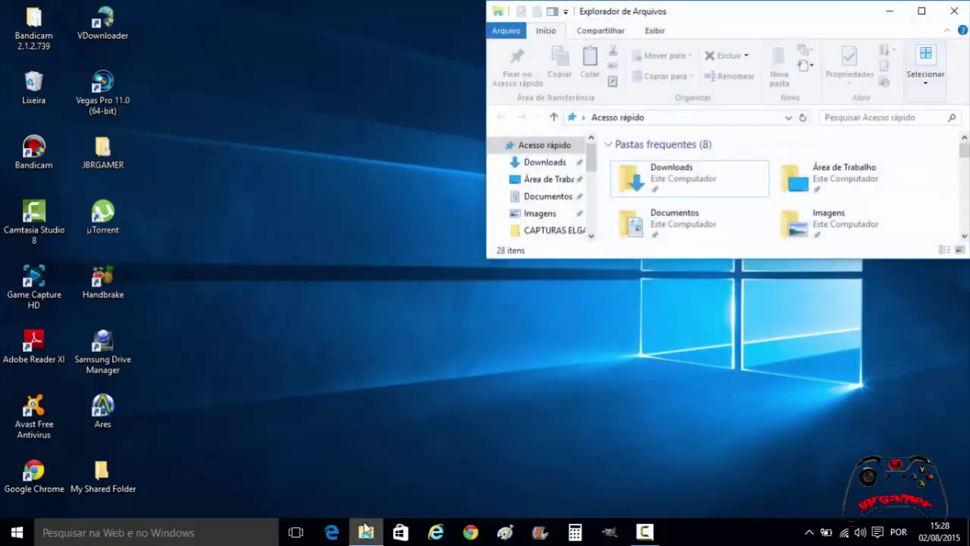
pyautogui.click(366, 531)
pyautogui.click(365, 533)
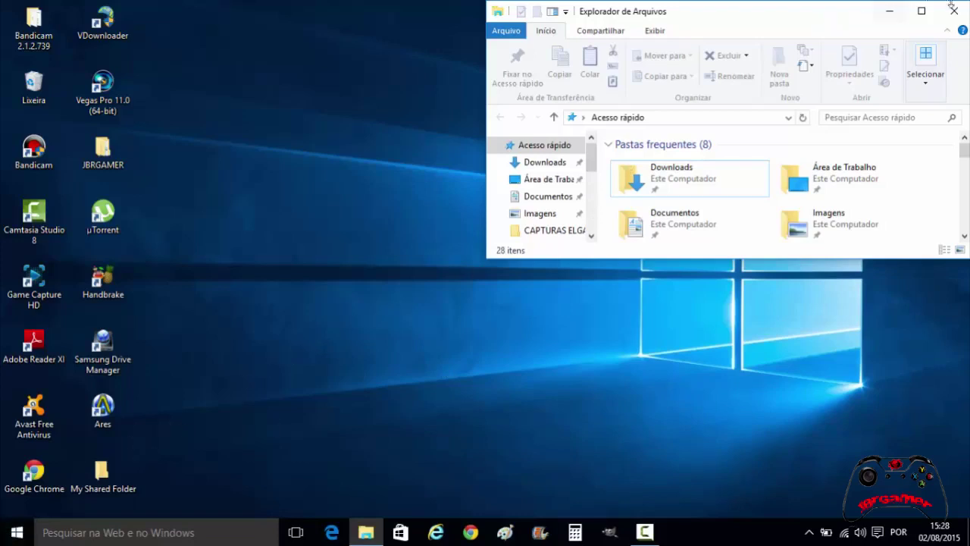
pyautogui.click(954, 10)
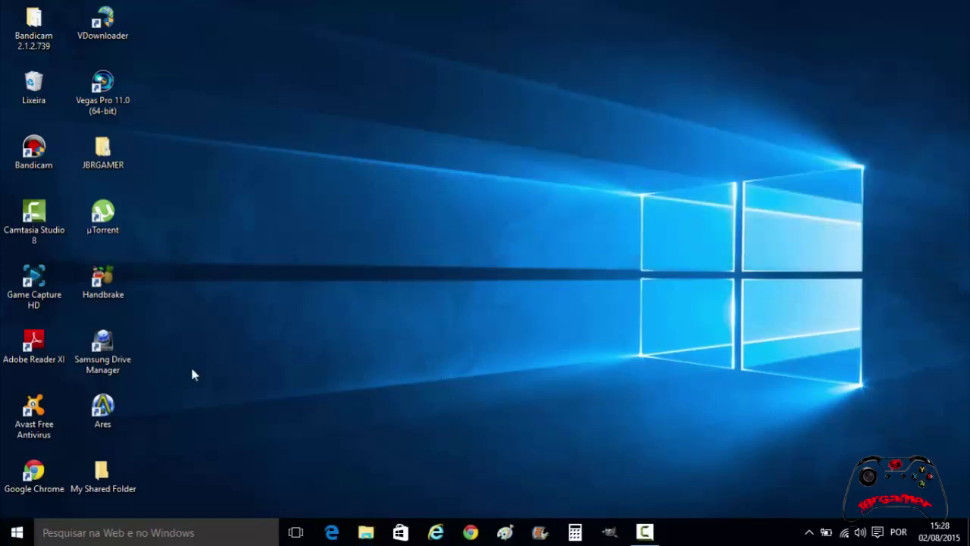
# Remove Área de trabalho 2 in Task View and close the Calculadora, Chrome and Lixeira windows
pyautogui.click(296, 533)
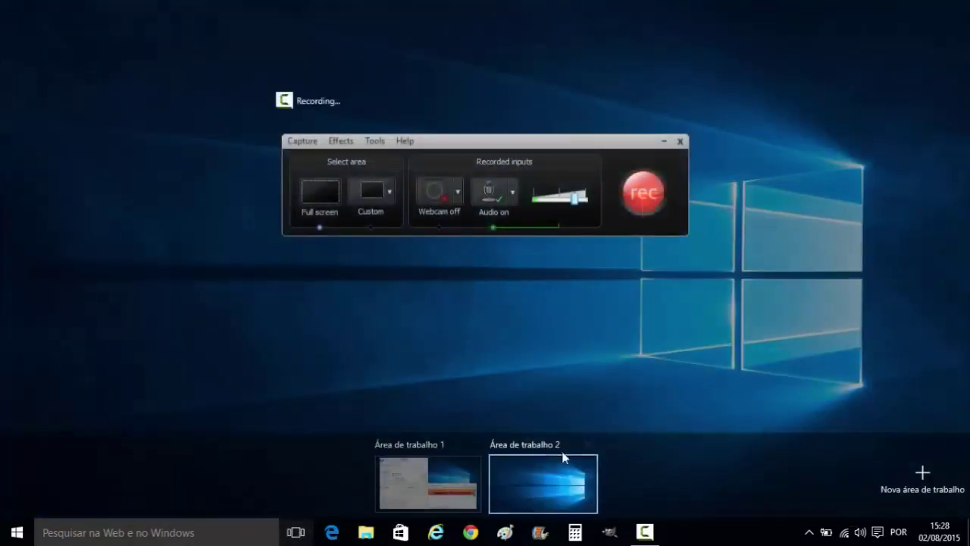
pyautogui.moveTo(476, 449)
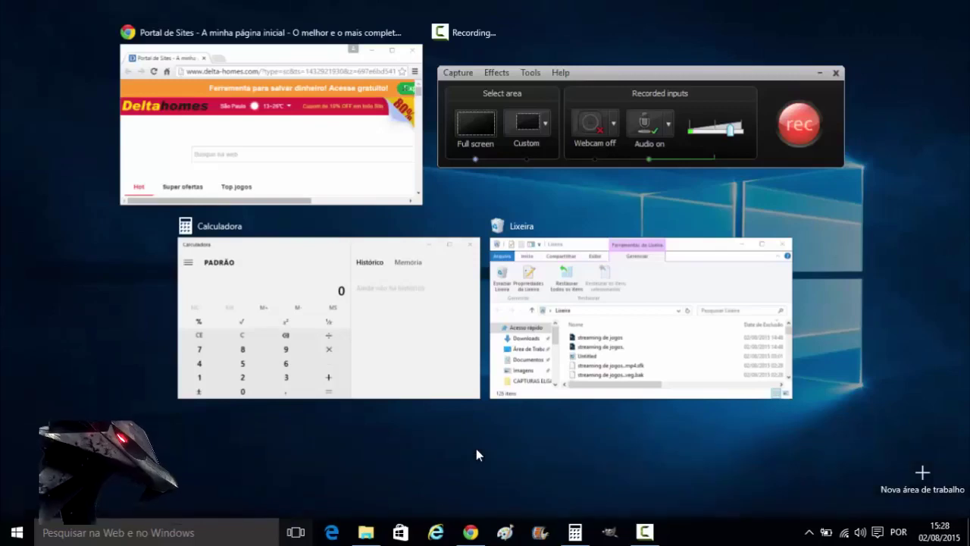
pyautogui.click(471, 226)
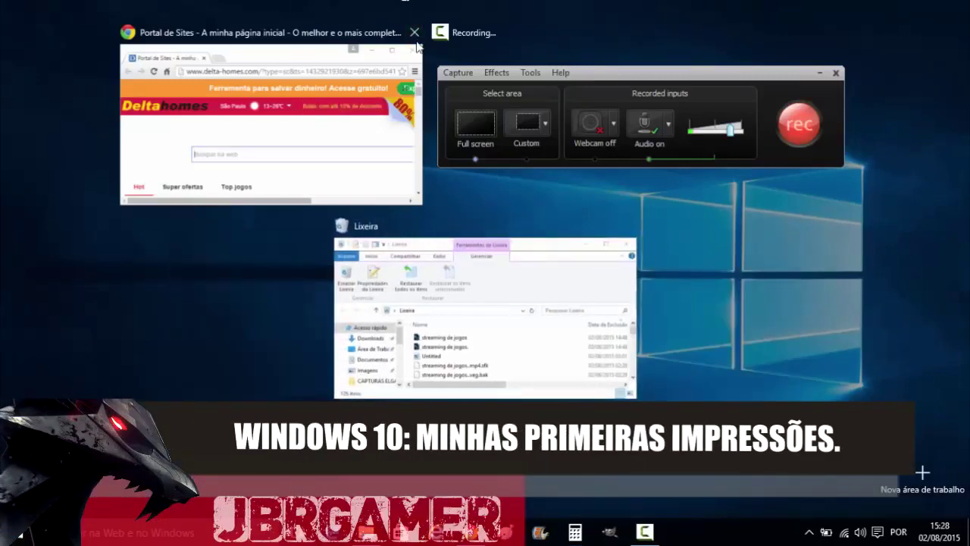
pyautogui.click(415, 32)
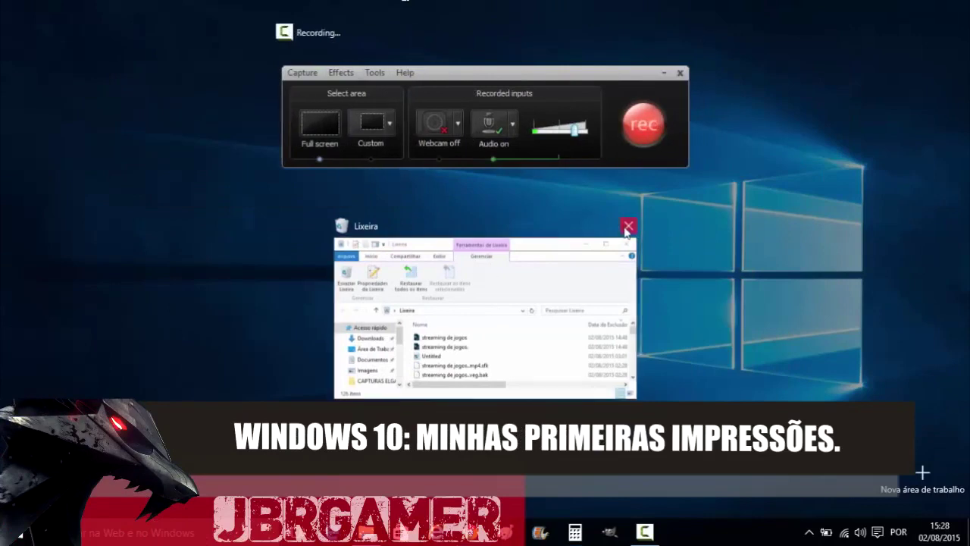
pyautogui.click(627, 227)
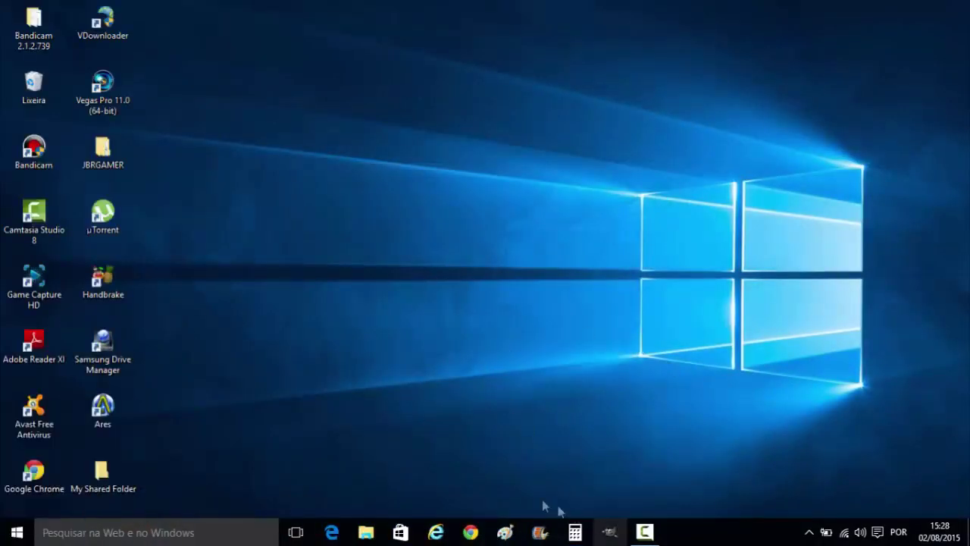
# Resize the Email tile in the Start menu to Pequeno and return it to Largo
pyautogui.click(18, 534)
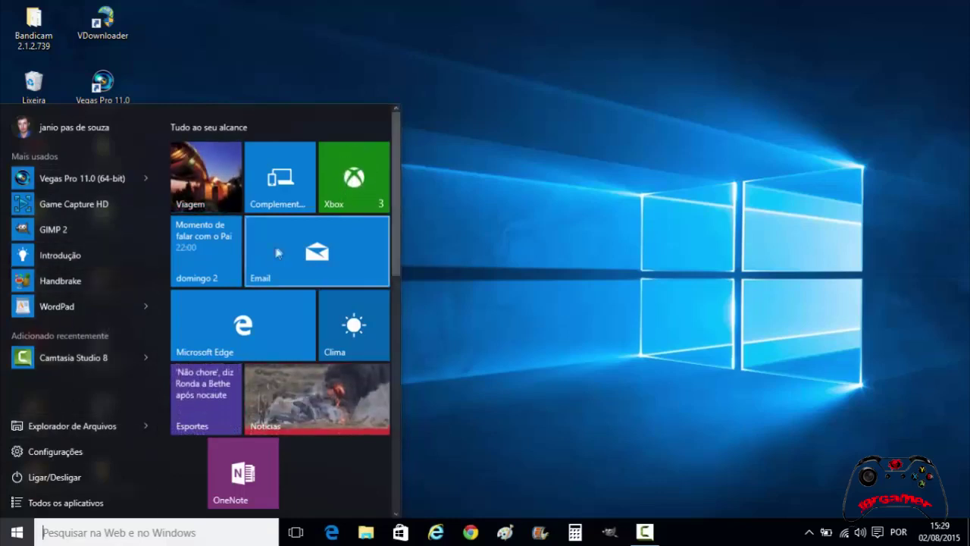
pyautogui.moveTo(393, 164)
pyautogui.mouseDown()
pyautogui.moveTo(396, 364)
pyautogui.moveTo(392, 168)
pyautogui.mouseUp()
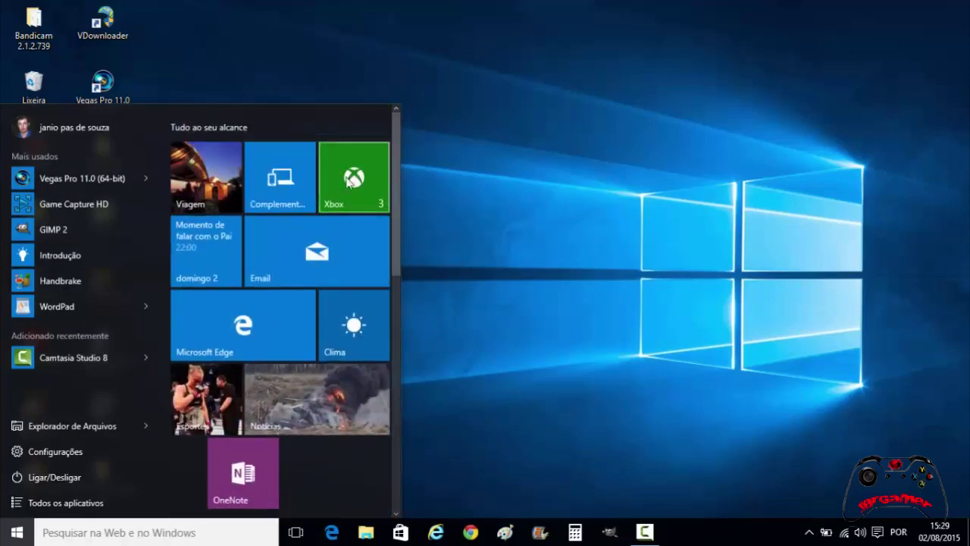
pyautogui.rightClick(317, 254)
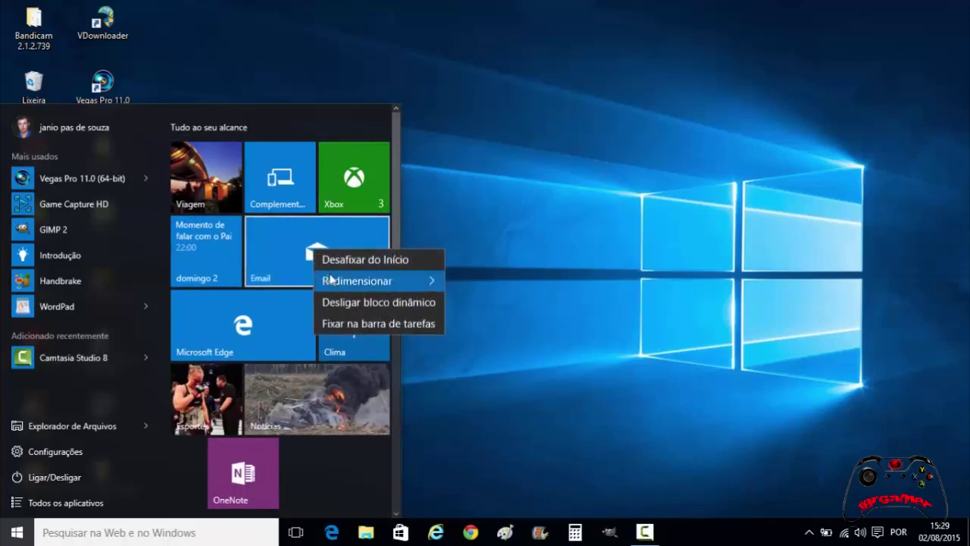
pyautogui.moveTo(334, 281)
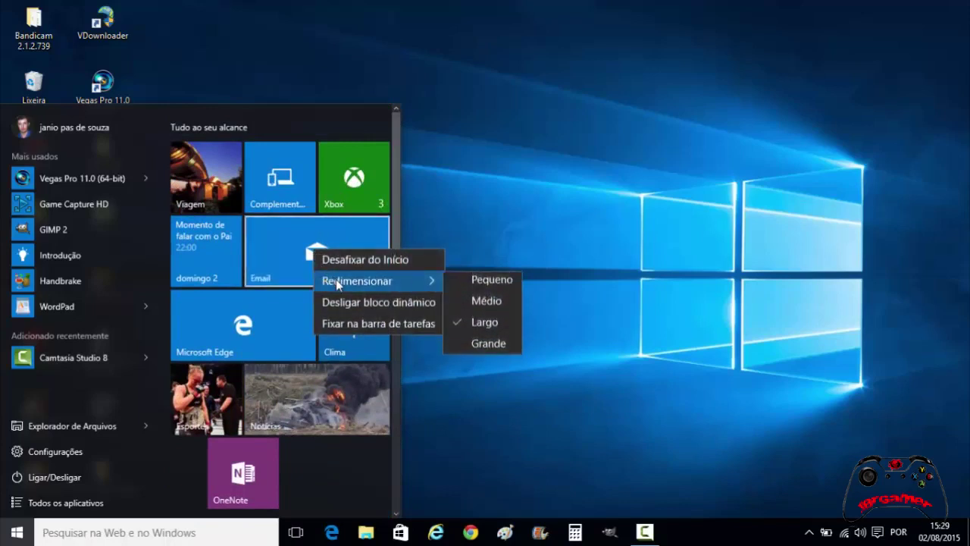
pyautogui.click(464, 283)
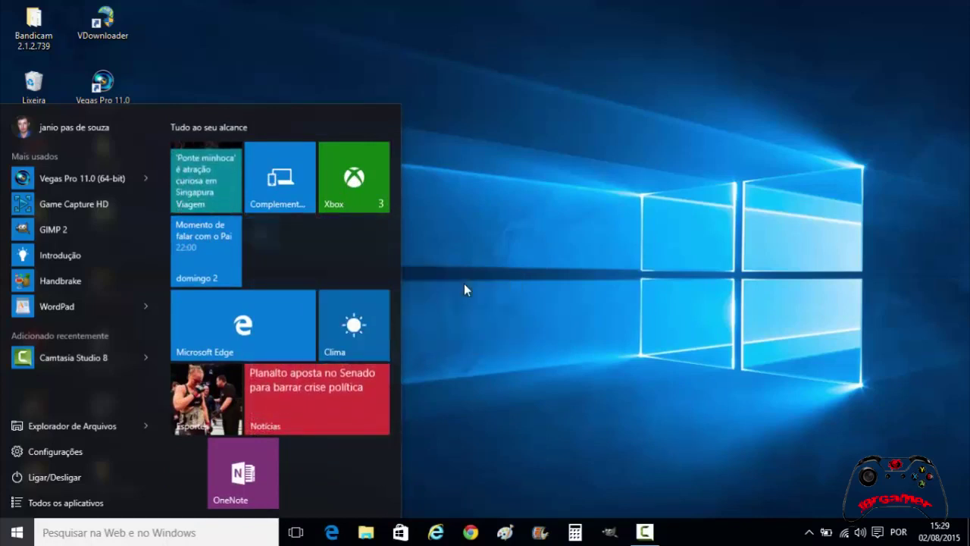
pyautogui.rightClick(266, 235)
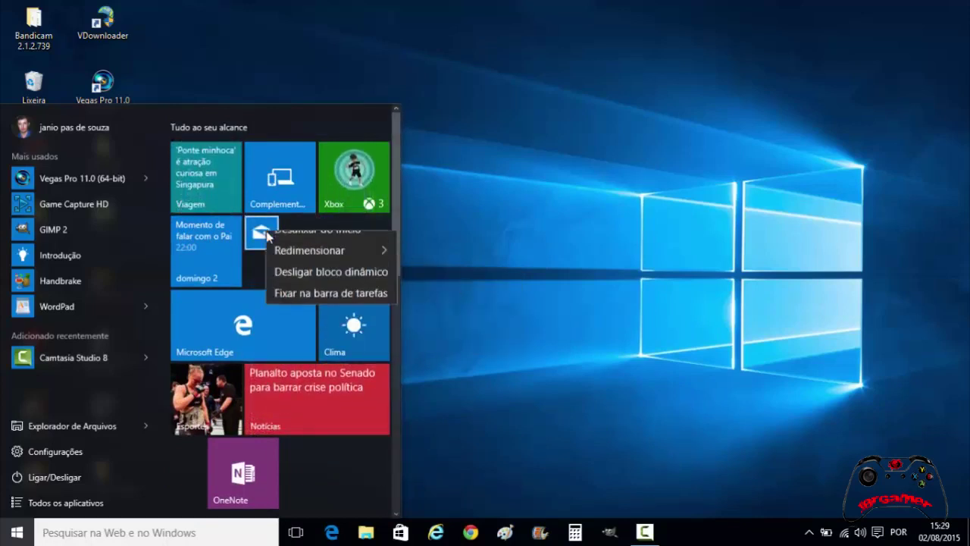
pyautogui.moveTo(332, 263)
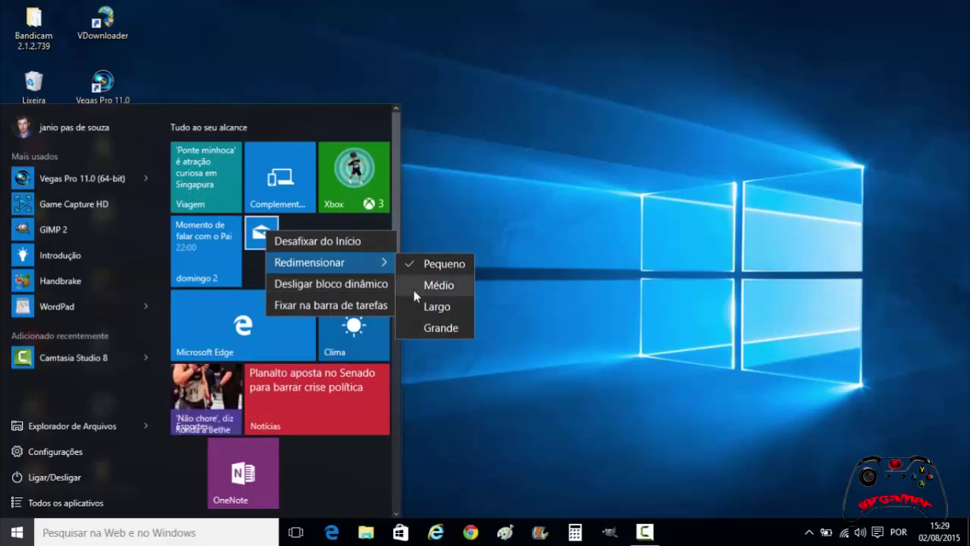
pyautogui.click(419, 306)
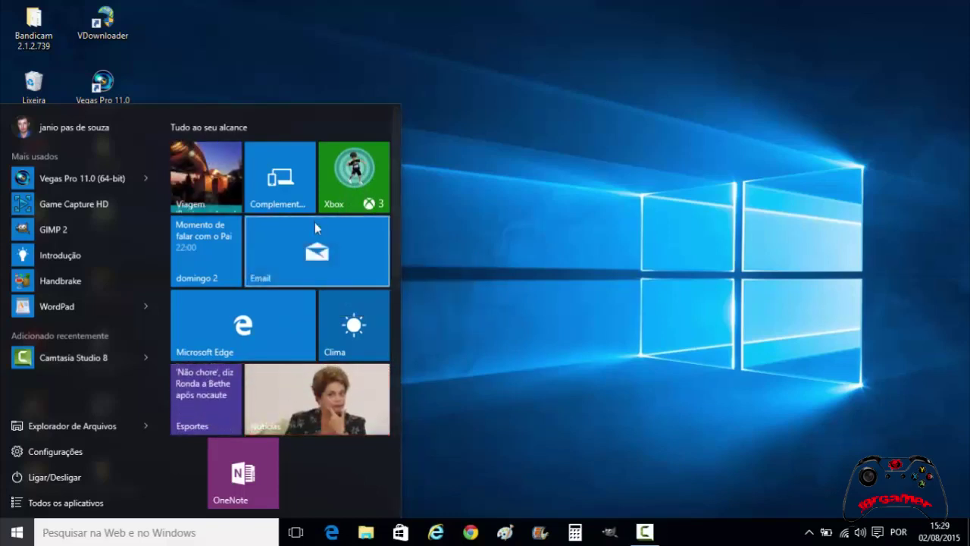
# Turn off the live tile for Viagem in the Start menu and turn it back on
pyautogui.rightClick(219, 182)
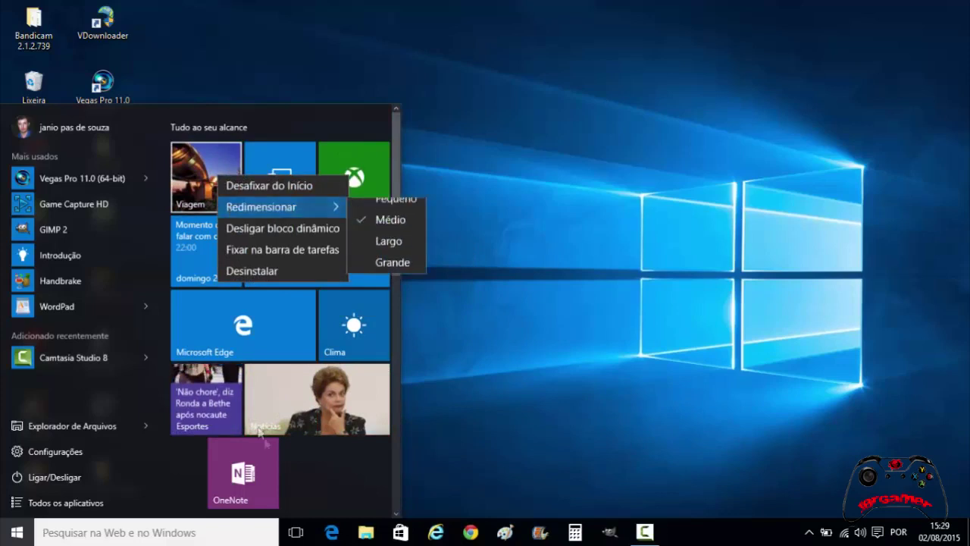
pyautogui.click(288, 235)
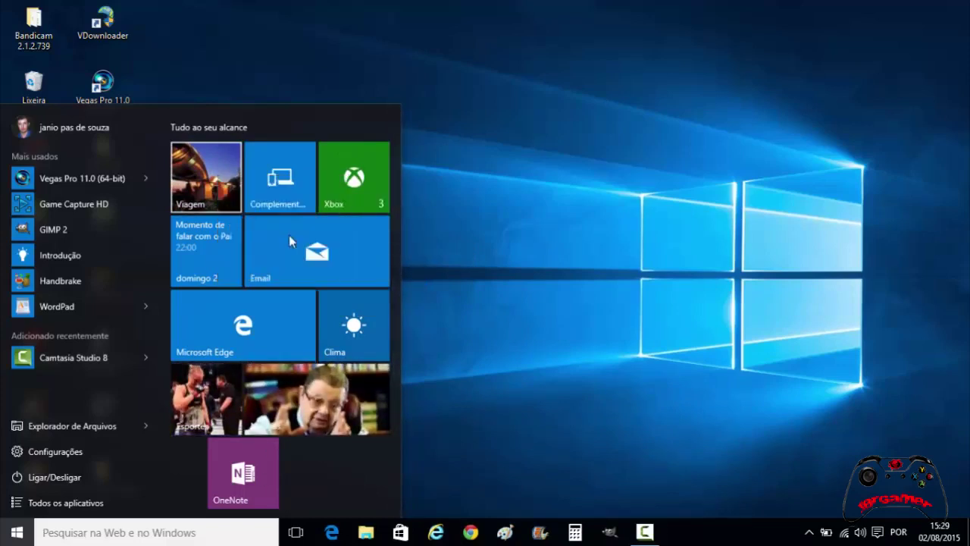
pyautogui.rightClick(208, 187)
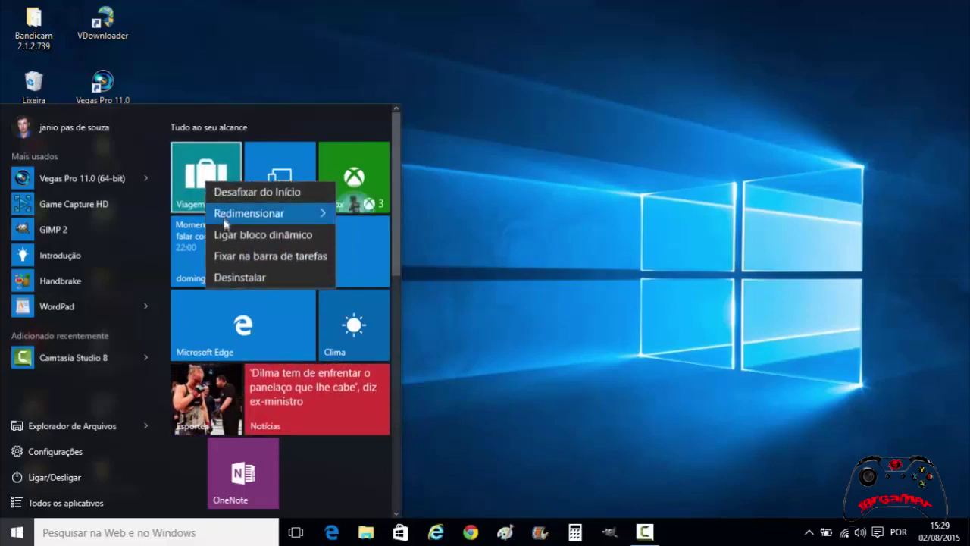
pyautogui.moveTo(229, 216)
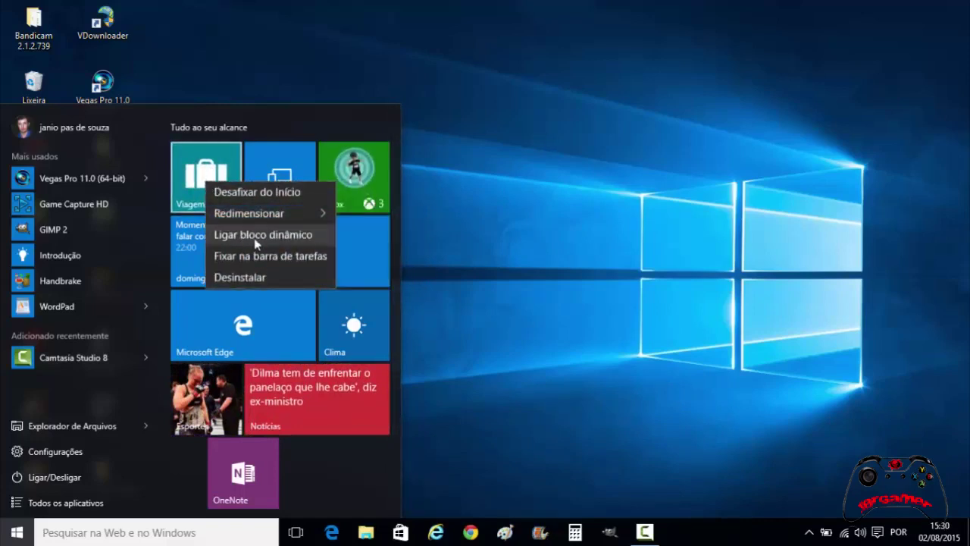
pyautogui.click(265, 238)
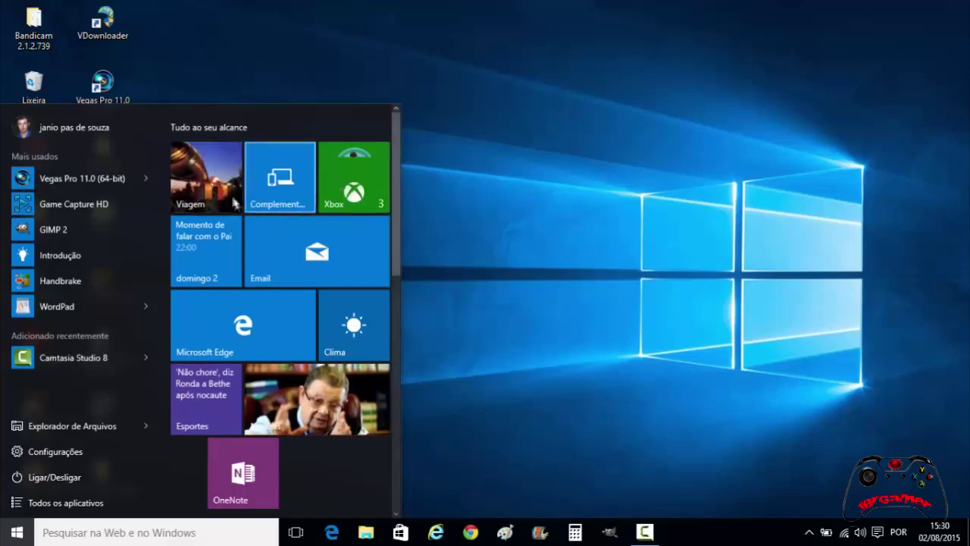
# Move the Xbox tile into a new group above Tudo ao seu alcance and pin Xbox One SmartGlass beside it from the full app list
pyautogui.moveTo(397, 184)
pyautogui.mouseDown()
pyautogui.moveTo(399, 292)
pyautogui.moveTo(394, 176)
pyautogui.mouseUp()
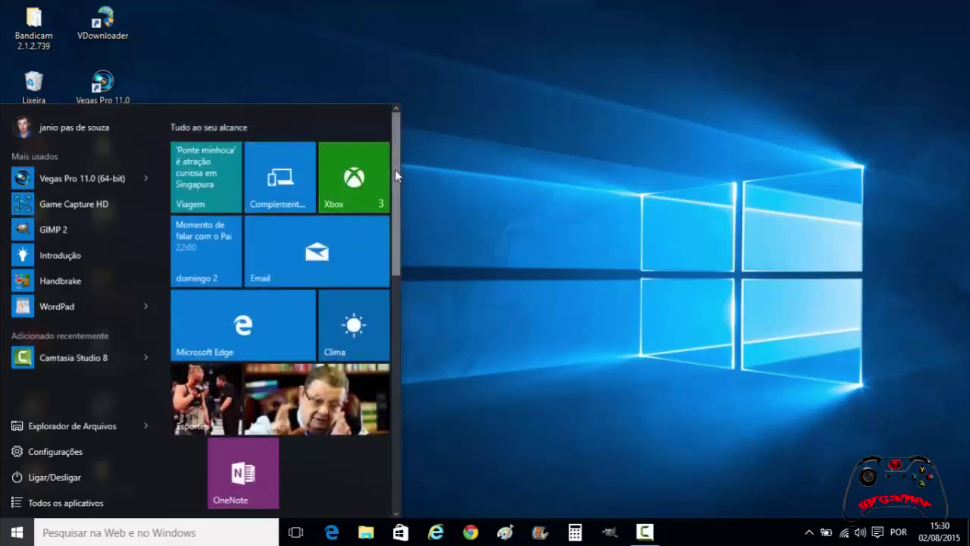
pyautogui.moveTo(354, 174); pyautogui.dragTo(211, 120)
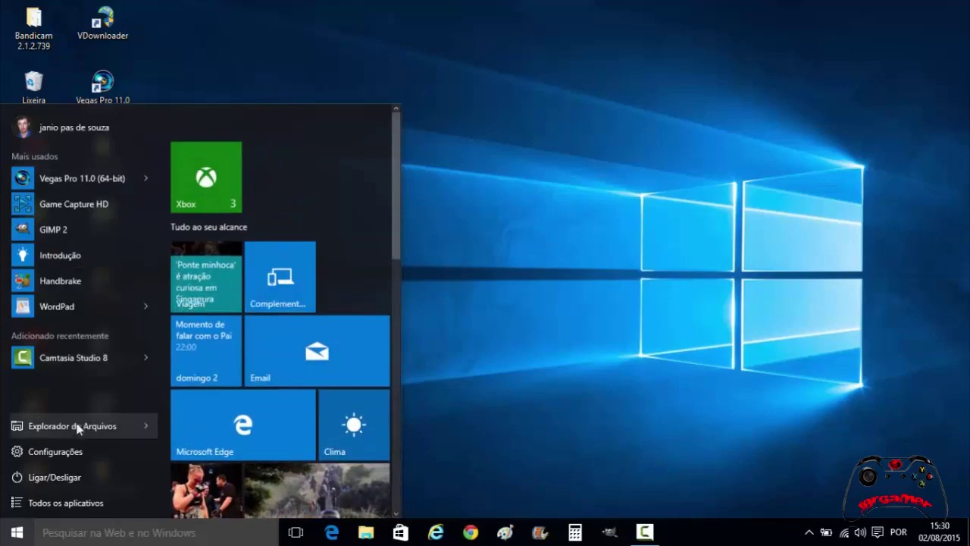
pyautogui.click(78, 499)
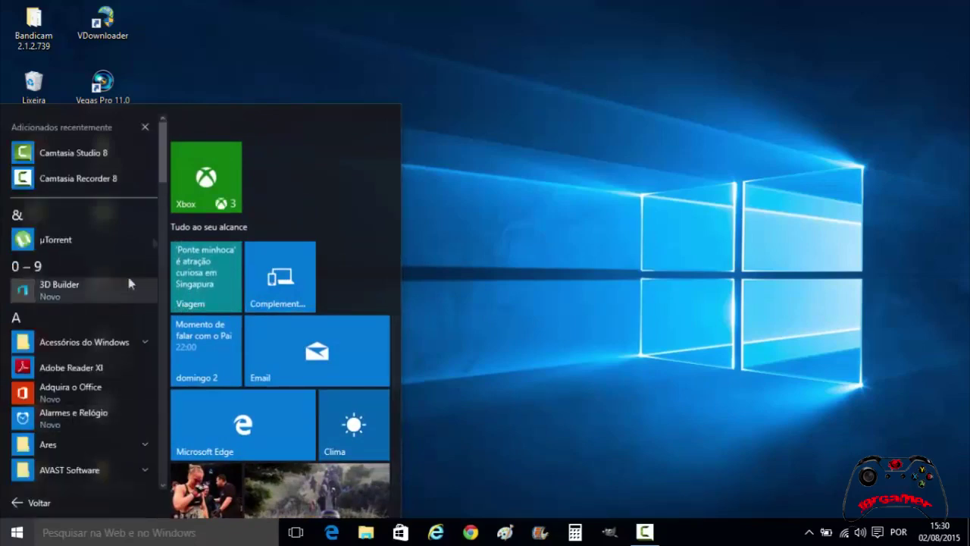
pyautogui.click(162, 282)
pyautogui.moveTo(162, 282); pyautogui.dragTo(155, 474)
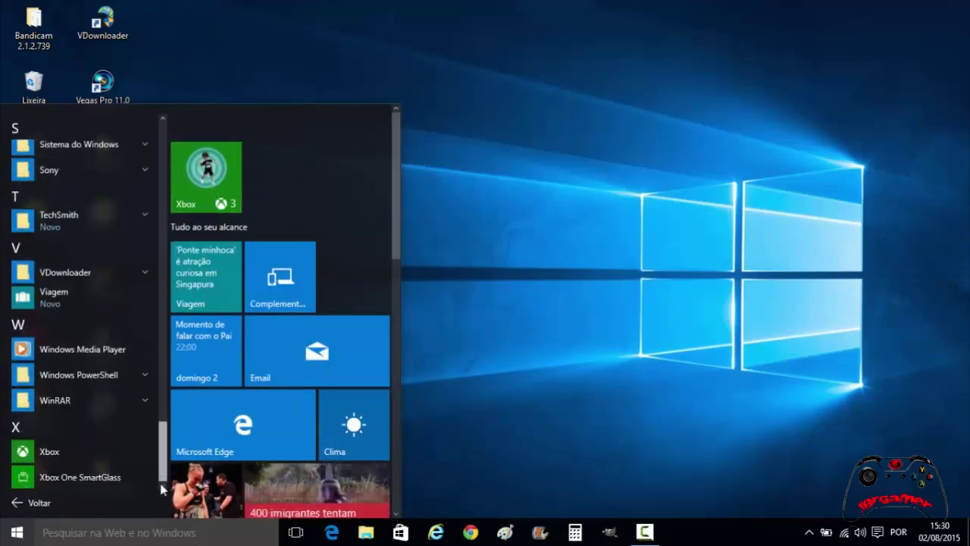
pyautogui.click(55, 481)
pyautogui.moveTo(55, 481); pyautogui.dragTo(271, 161)
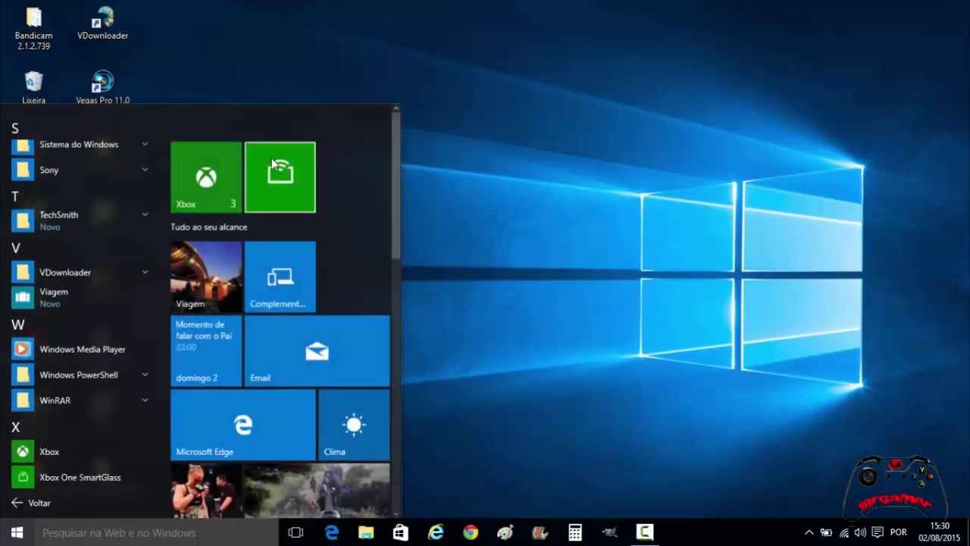
# Resize the Xbox One SmartGlass tile to Largo and name its tile group "jogos"
pyautogui.rightClick(273, 161)
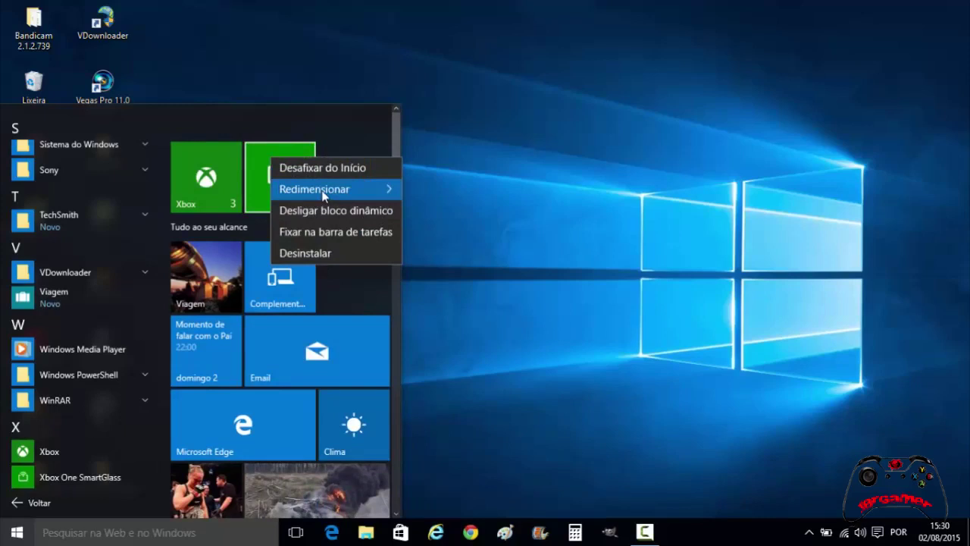
pyautogui.moveTo(356, 191)
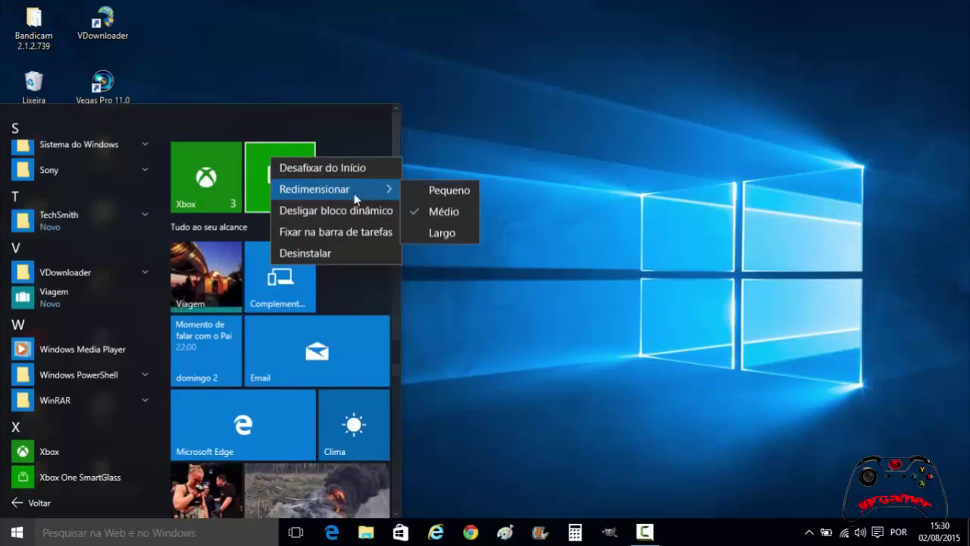
pyautogui.click(432, 234)
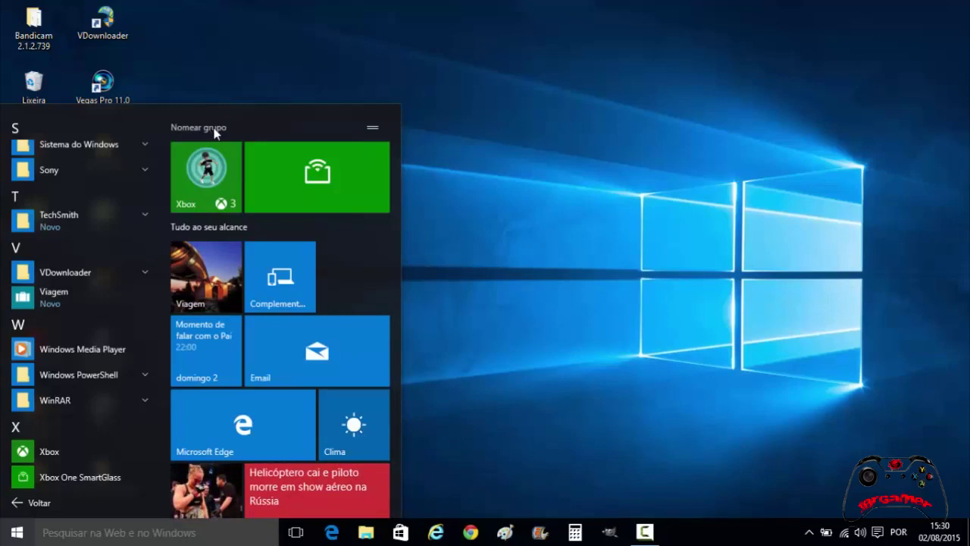
pyautogui.click(215, 130)
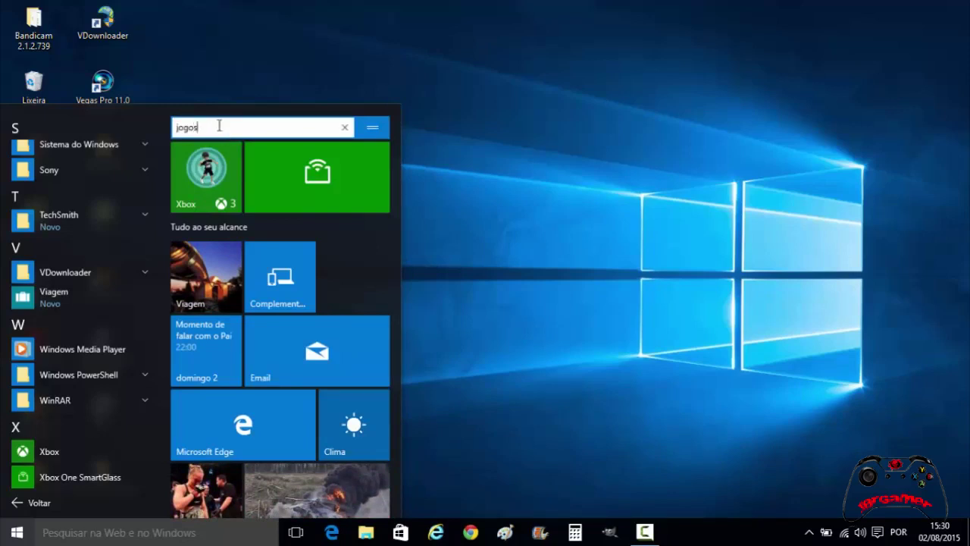
pyautogui.press('Return')
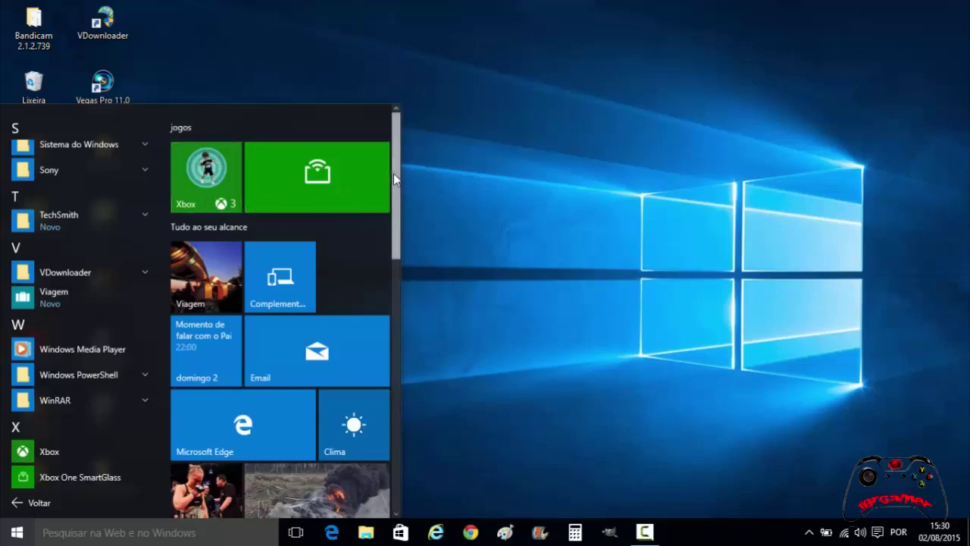
# Open the Leitor app from the full app list to view it, ending by closing its window
pyautogui.moveTo(393, 179); pyautogui.dragTo(397, 197)
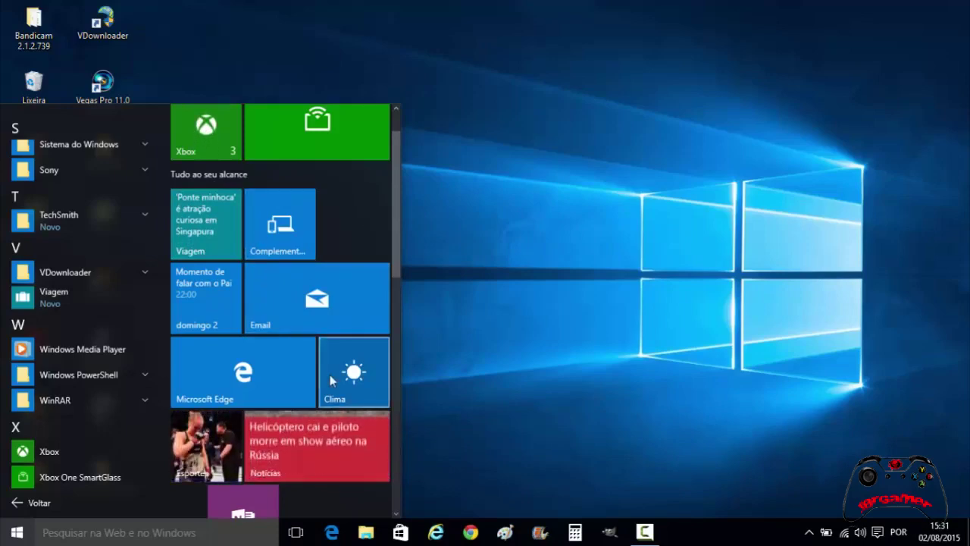
pyautogui.moveTo(395, 207)
pyautogui.mouseDown()
pyautogui.moveTo(403, 446)
pyautogui.moveTo(383, 158)
pyautogui.mouseUp()
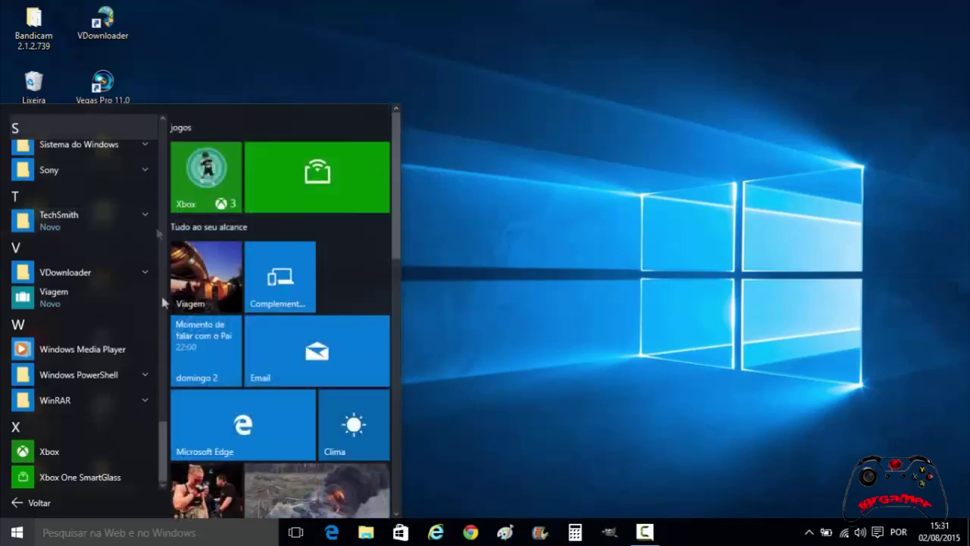
pyautogui.moveTo(165, 447); pyautogui.dragTo(165, 323)
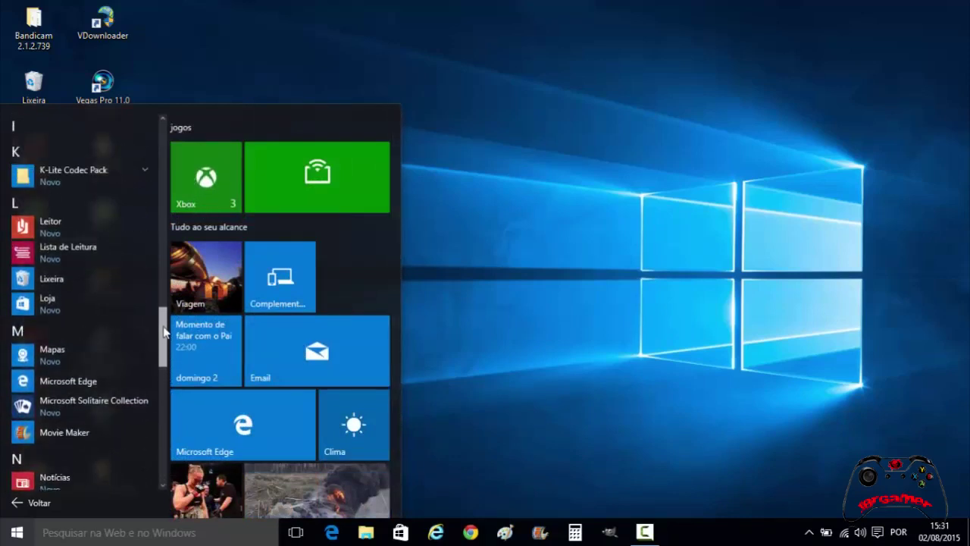
pyautogui.click(71, 233)
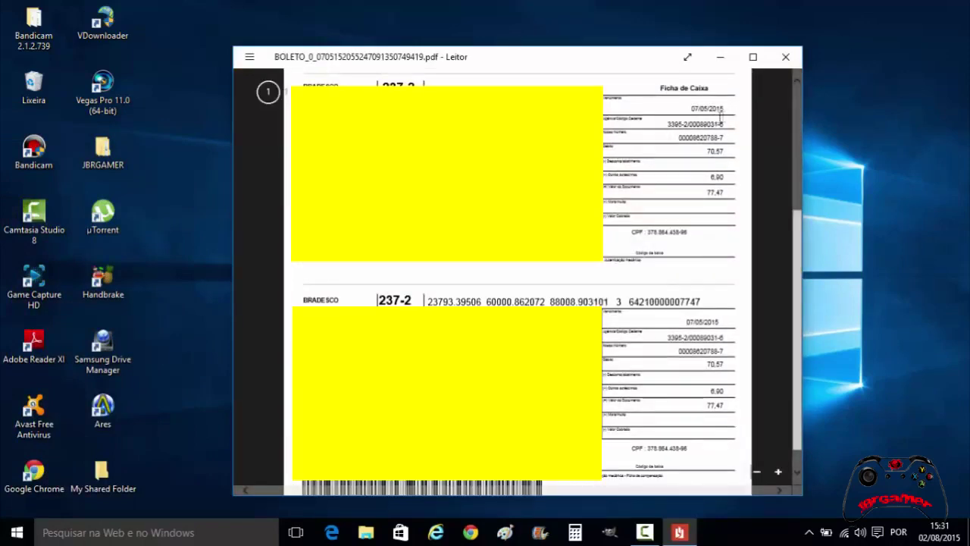
pyautogui.click(786, 59)
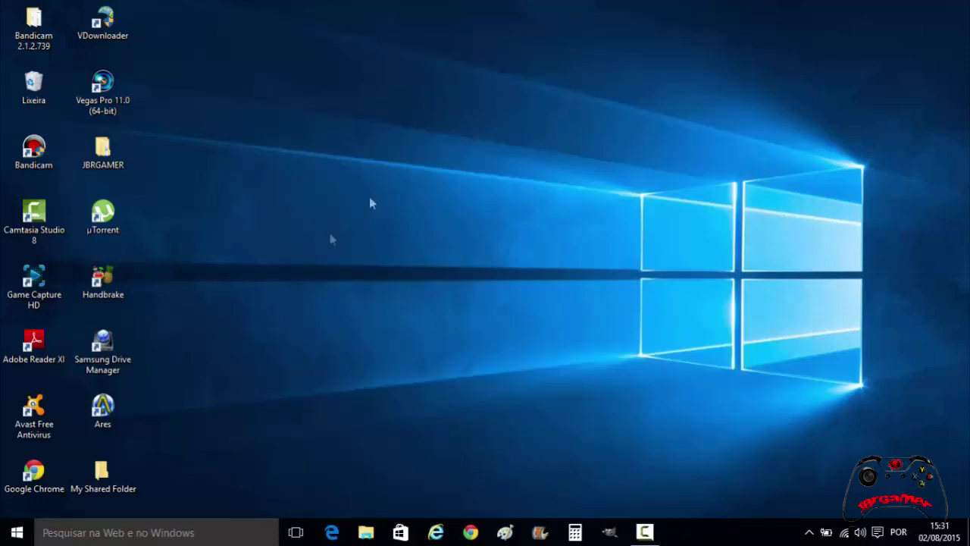
# Open the Introdução app from the Start menu and maximize its window
pyautogui.click(18, 534)
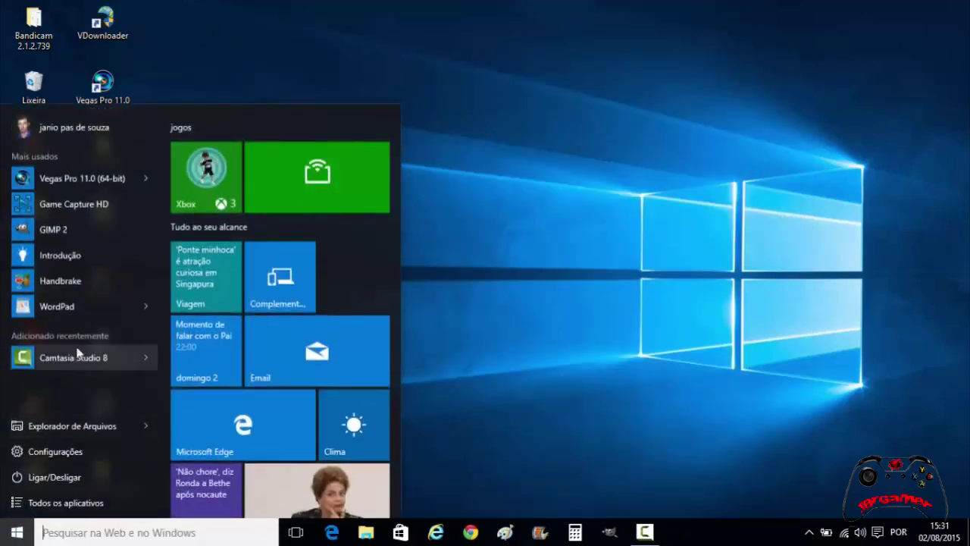
pyautogui.click(82, 262)
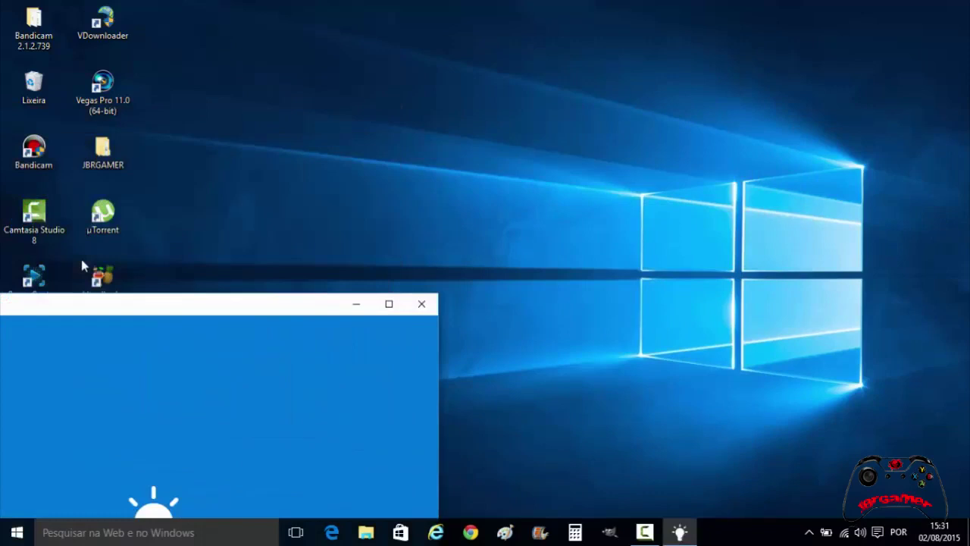
pyautogui.moveTo(150, 315); pyautogui.dragTo(468, 70)
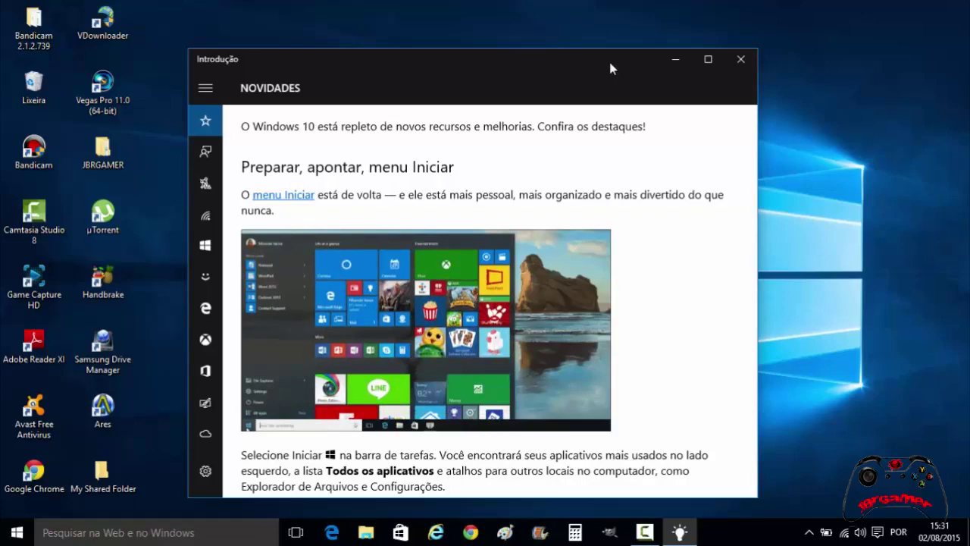
pyautogui.moveTo(447, 53); pyautogui.dragTo(413, 31)
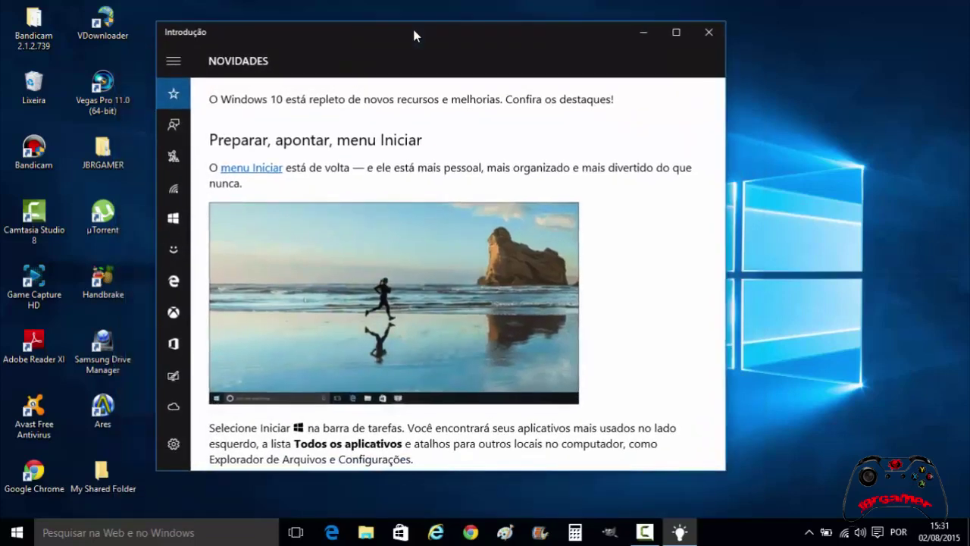
pyautogui.click(677, 32)
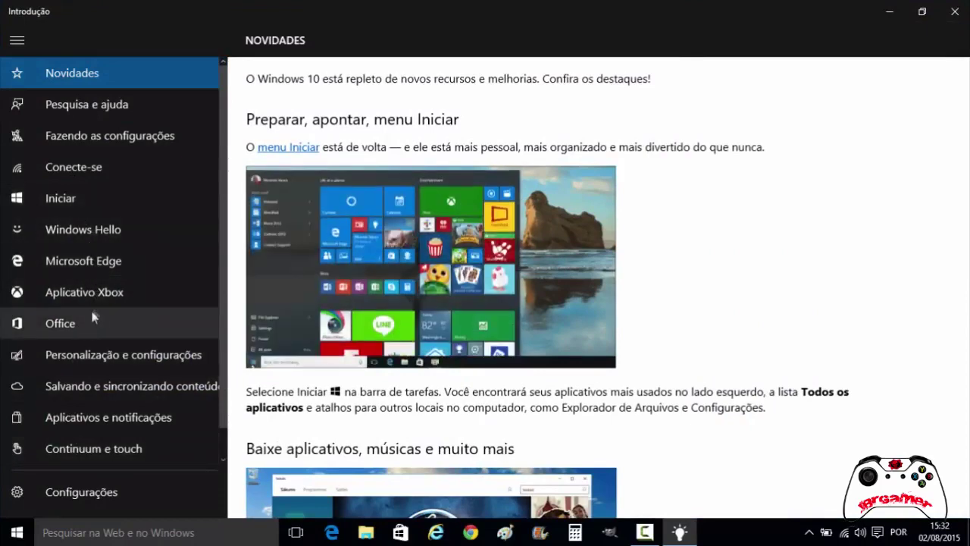
# View the Aplicativo Xbox and Windows Hello pages in the Introdução app
pyautogui.click(101, 295)
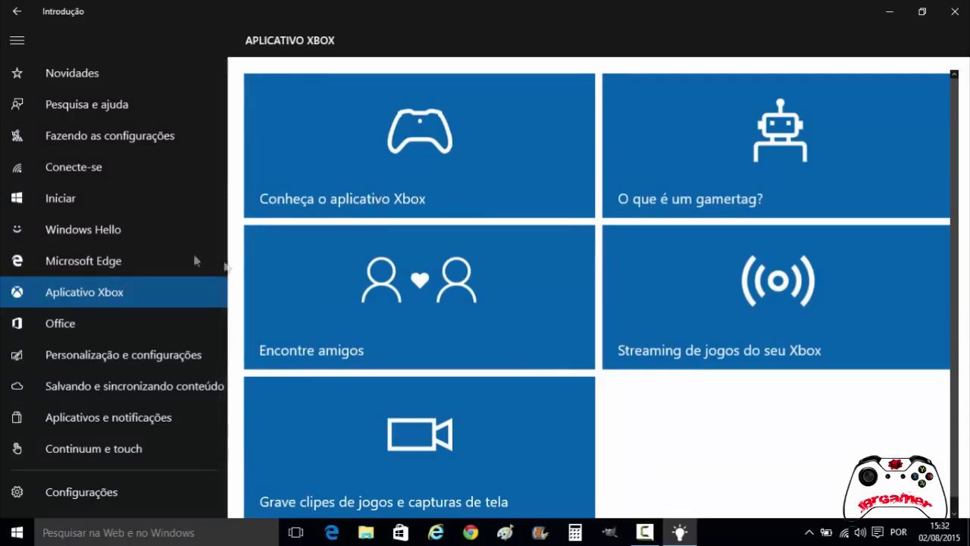
pyautogui.click(118, 231)
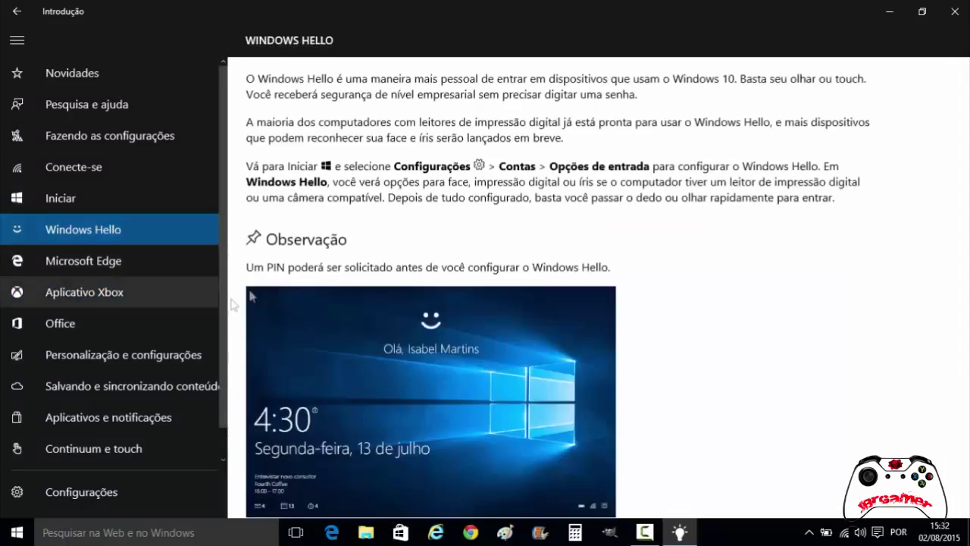
# View the Iniciar page in the Introdução app and close the app
pyautogui.click(96, 210)
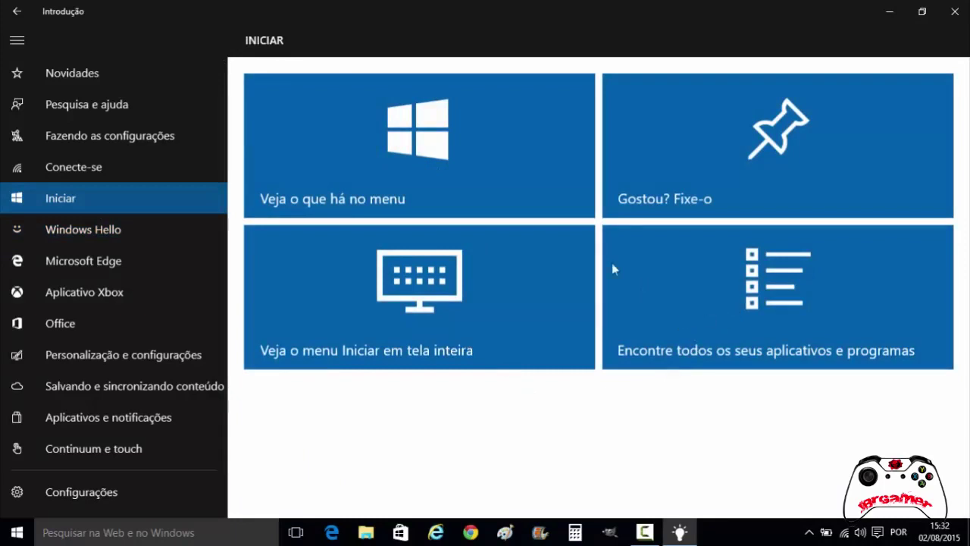
pyautogui.click(945, 14)
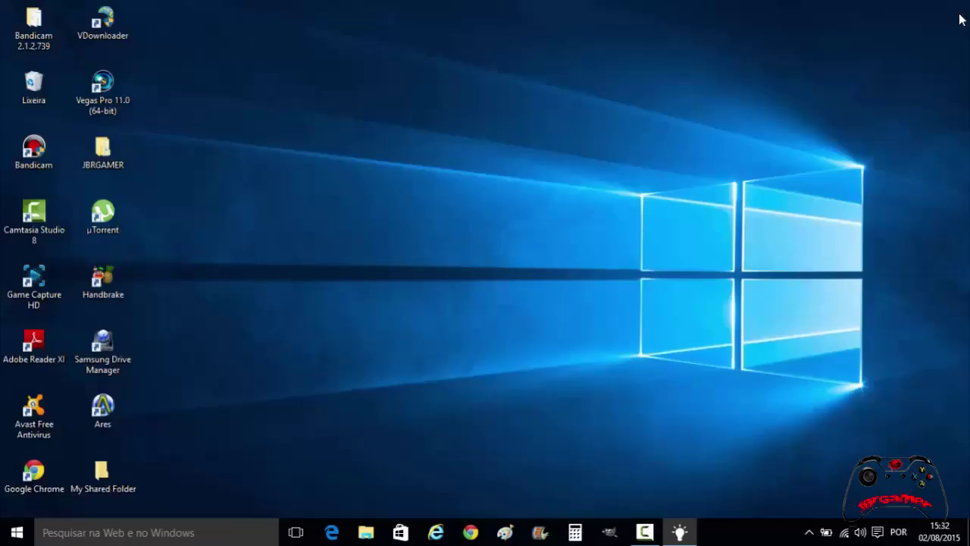
# Open Explorador de Arquivos from the Start menu, view Acesso rápido in a maximized window, and close it
pyautogui.click(32, 537)
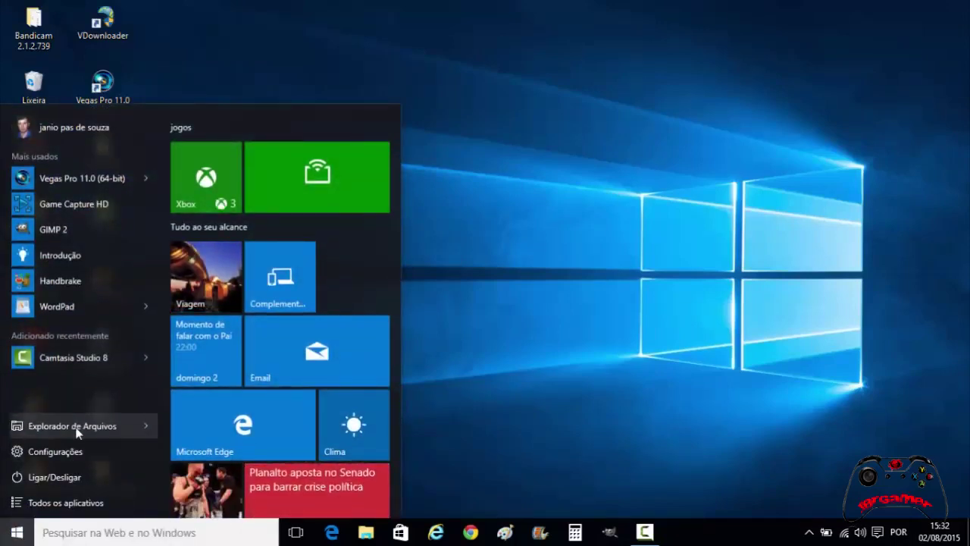
pyautogui.click(79, 426)
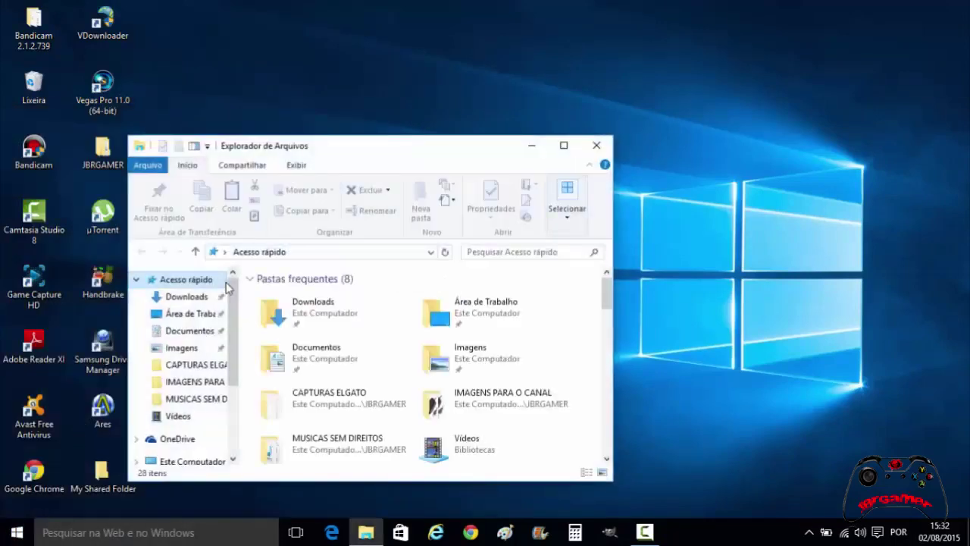
pyautogui.click(563, 146)
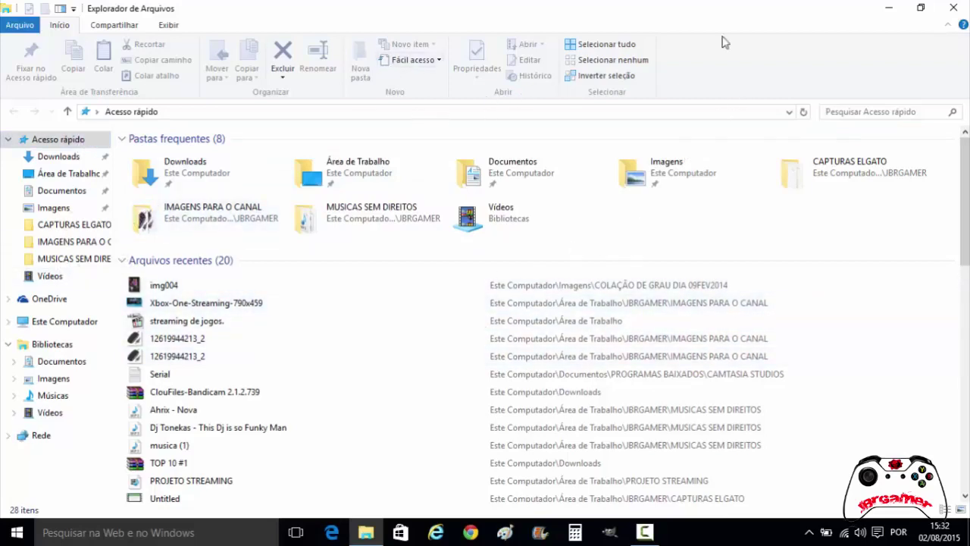
pyautogui.click(890, 8)
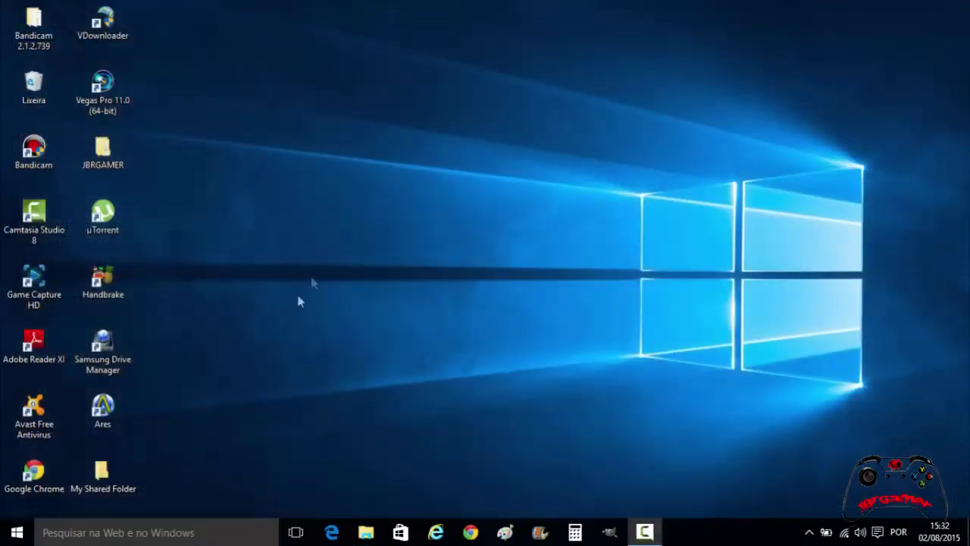
# Open Configurações from the Start menu to view its categories, ending by closing the window
pyautogui.click(17, 532)
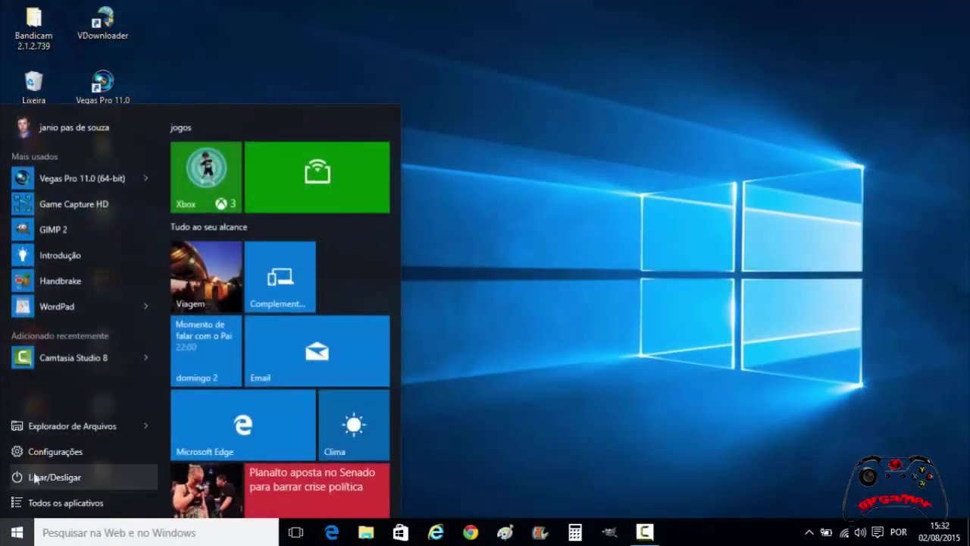
pyautogui.click(45, 452)
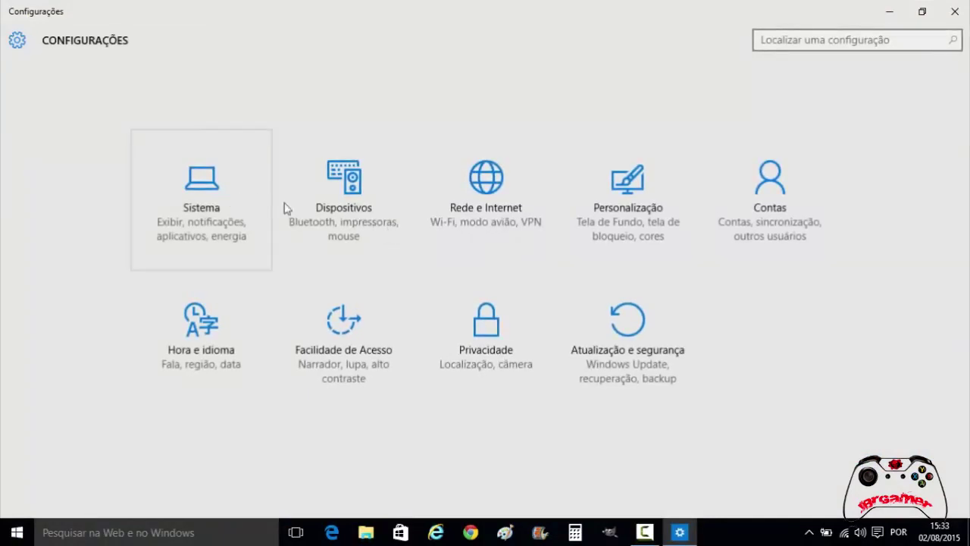
pyautogui.click(945, 11)
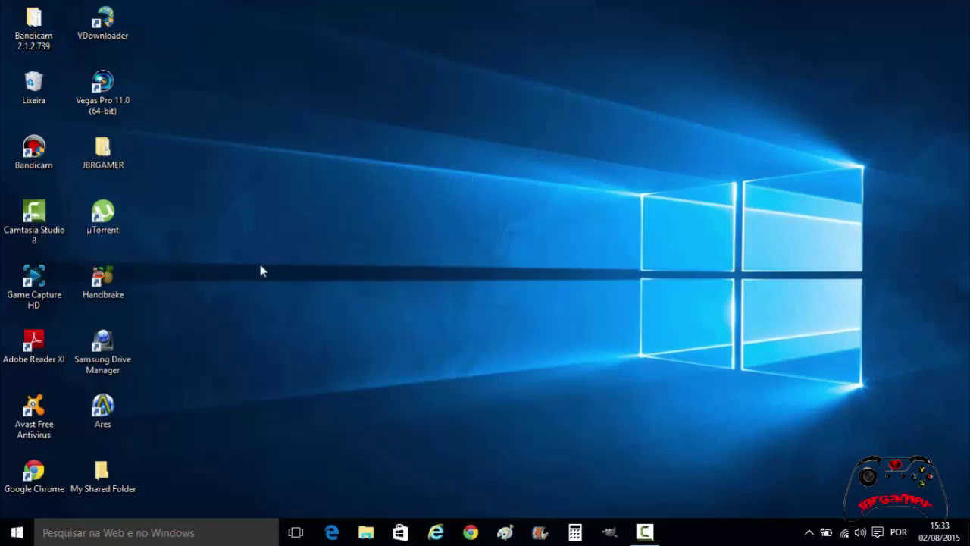
# Pin the Introdução app to the Start menu and move its tile one column over, below the Saúde e Bem-Estar tile
pyautogui.click(17, 533)
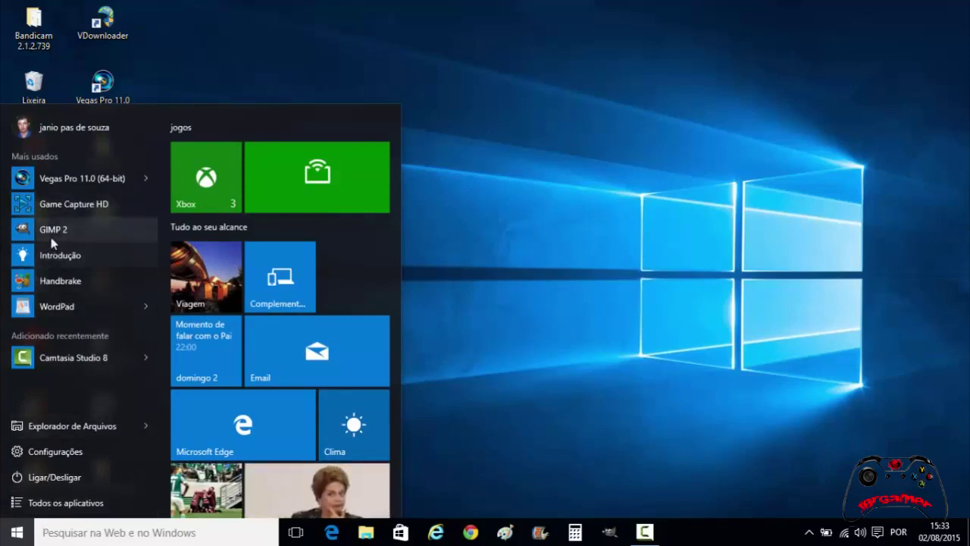
pyautogui.moveTo(47, 255); pyautogui.dragTo(340, 270)
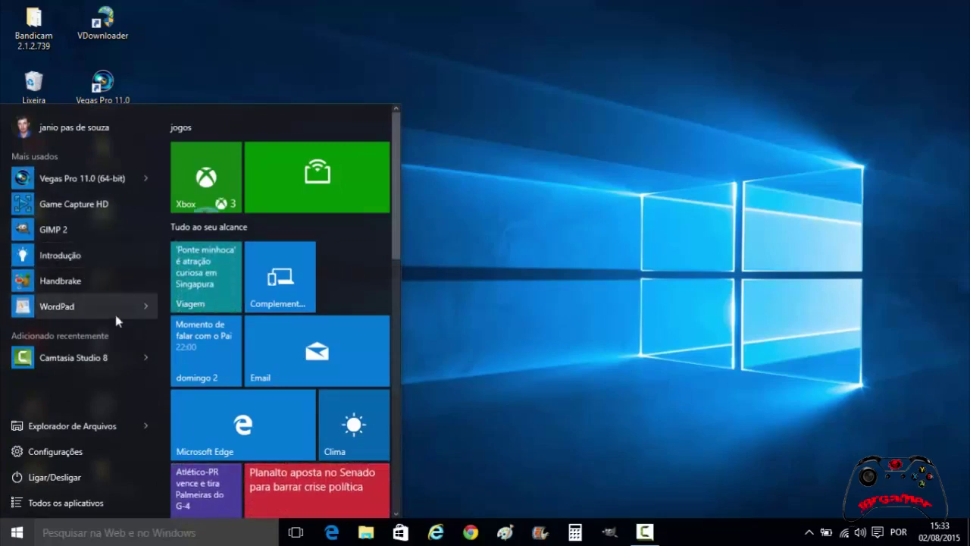
pyautogui.rightClick(90, 256)
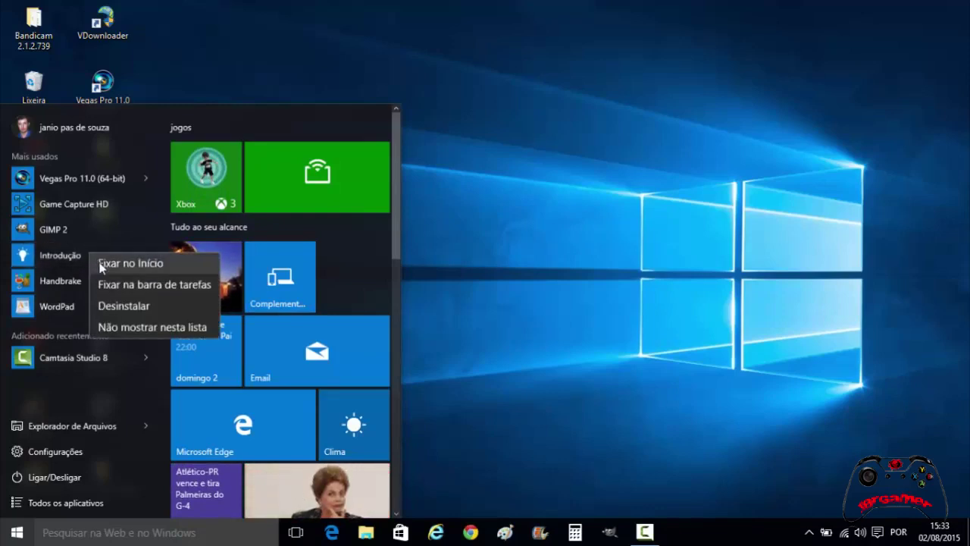
pyautogui.click(100, 264)
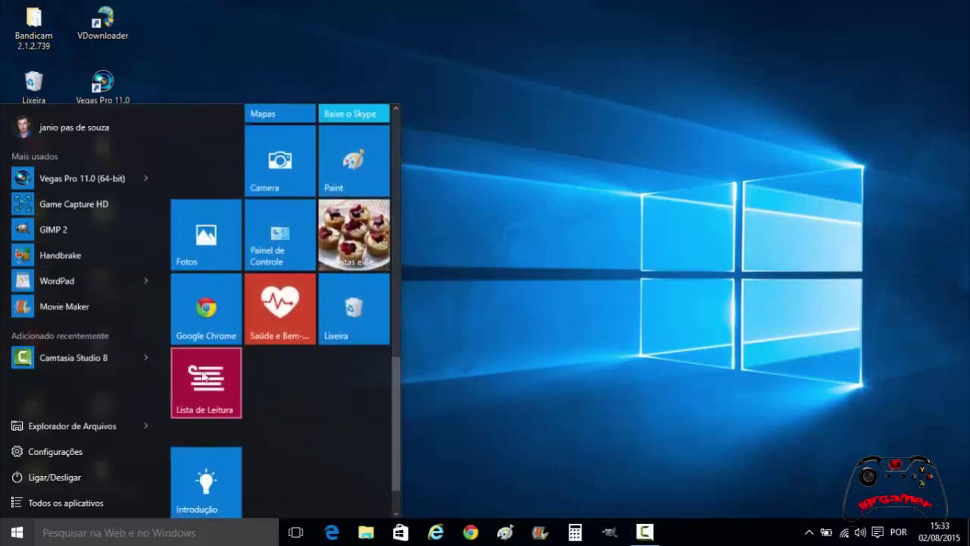
pyautogui.moveTo(203, 479); pyautogui.dragTo(276, 405)
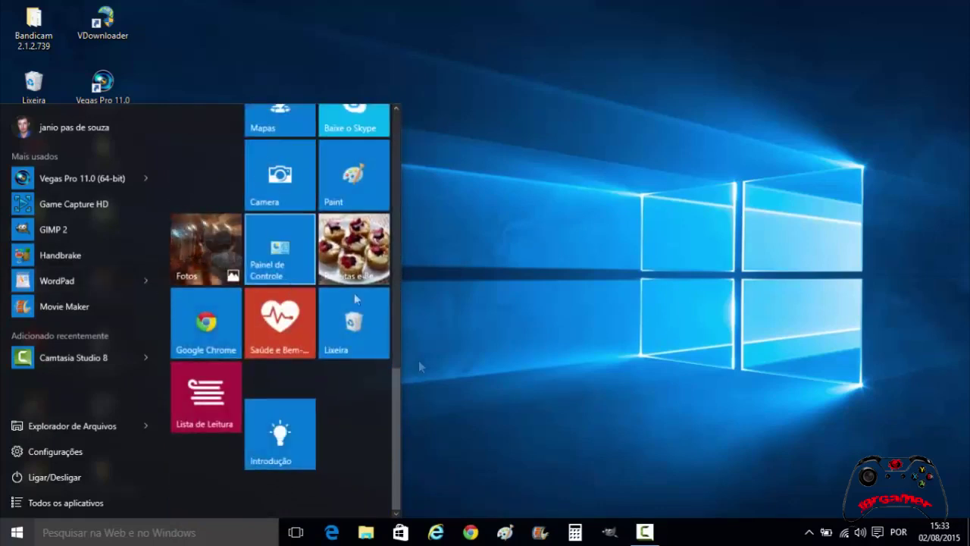
pyautogui.moveTo(397, 420); pyautogui.dragTo(404, 183)
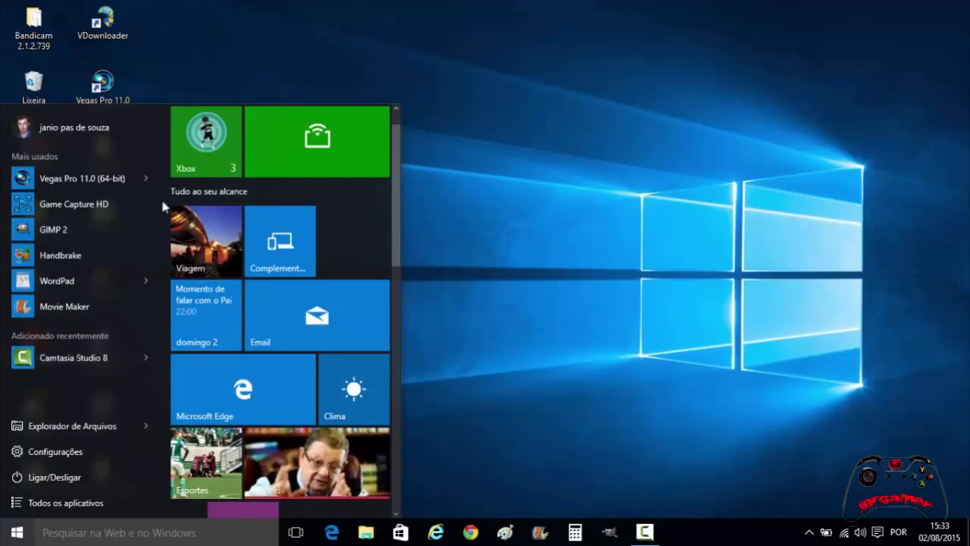
# View the account options in the Start menu and the open windows in Task View, ending back at the desktop
pyautogui.click(89, 126)
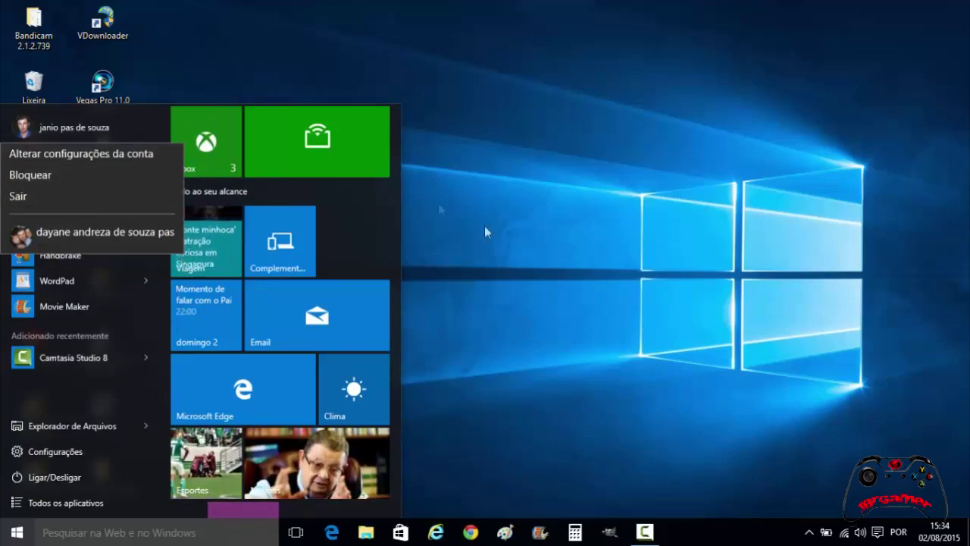
pyautogui.click(514, 255)
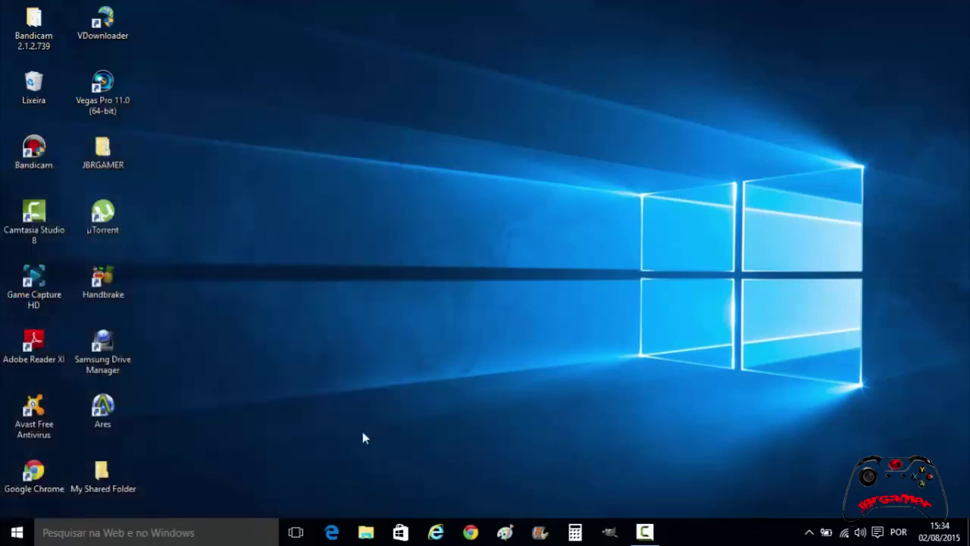
pyautogui.click(296, 532)
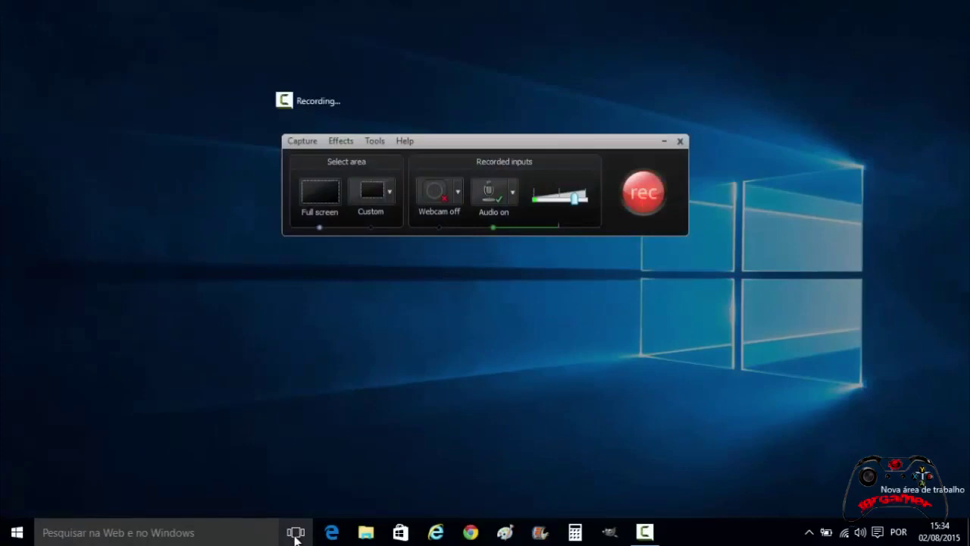
pyautogui.click(296, 533)
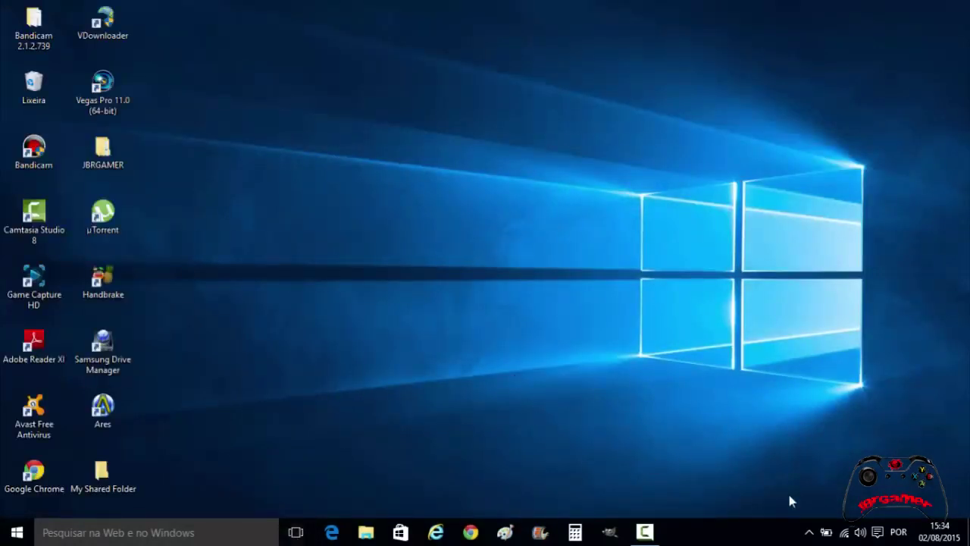
pyautogui.click(809, 532)
pyautogui.click(775, 429)
pyautogui.click(15, 532)
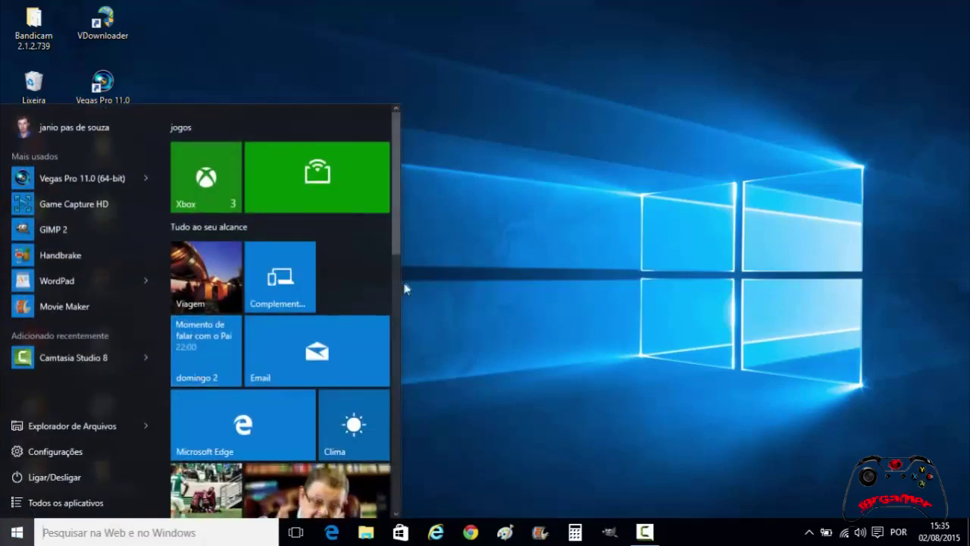
pyautogui.click(464, 278)
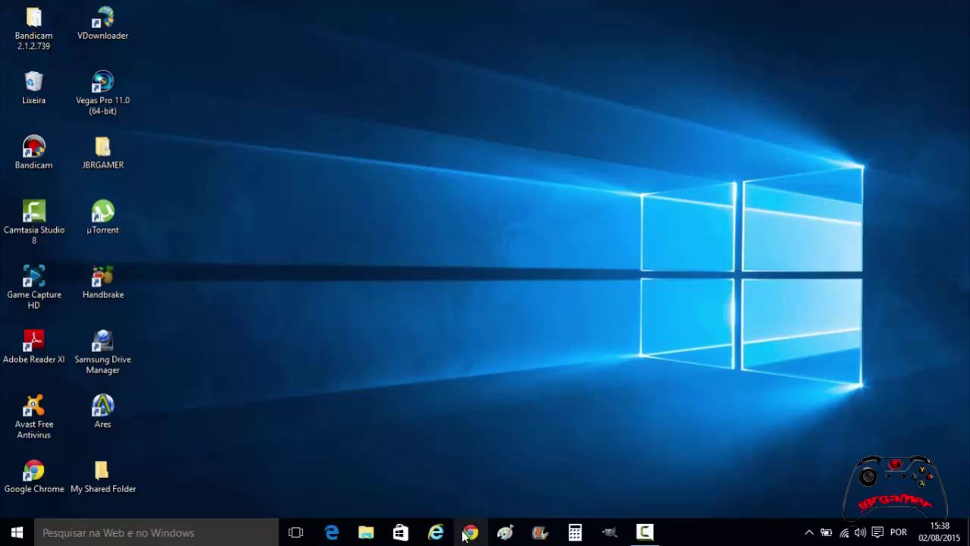
pyautogui.click(331, 533)
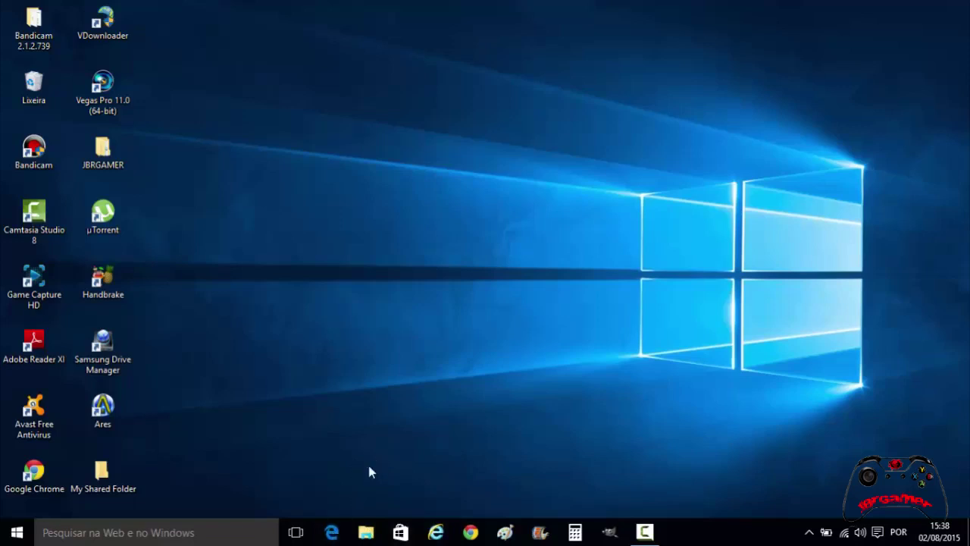
pyautogui.click(437, 530)
# Switch to the Camtasia recorder and stop the screen recording
pyautogui.click(645, 532)
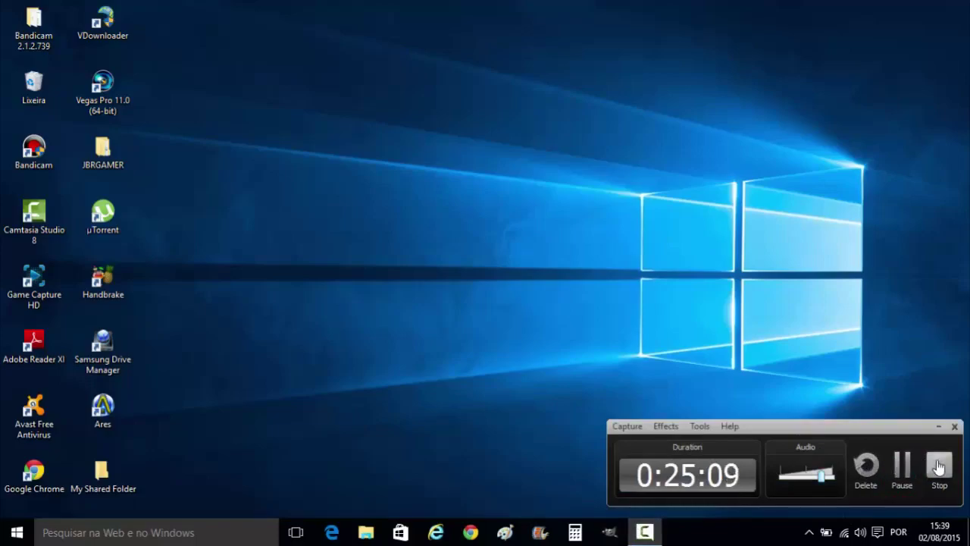
pyautogui.click(937, 465)
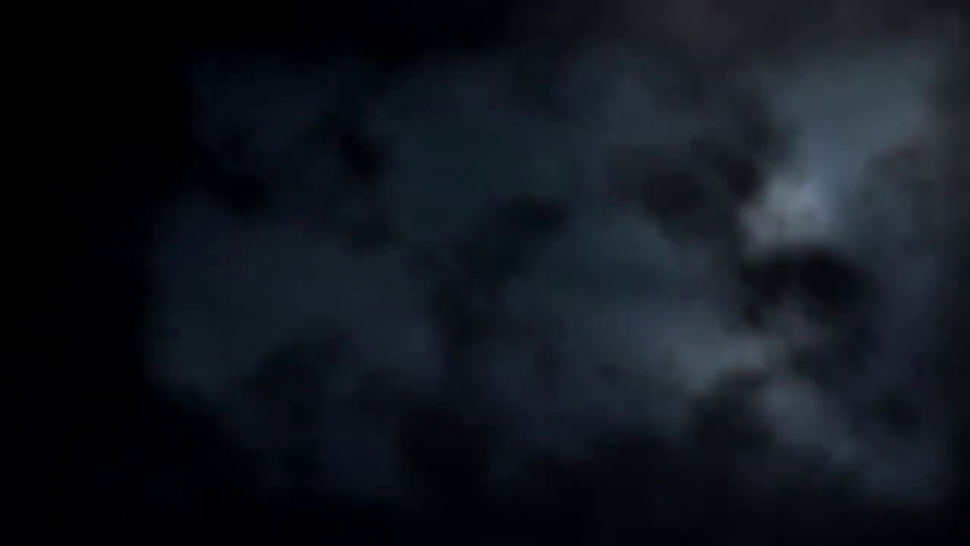